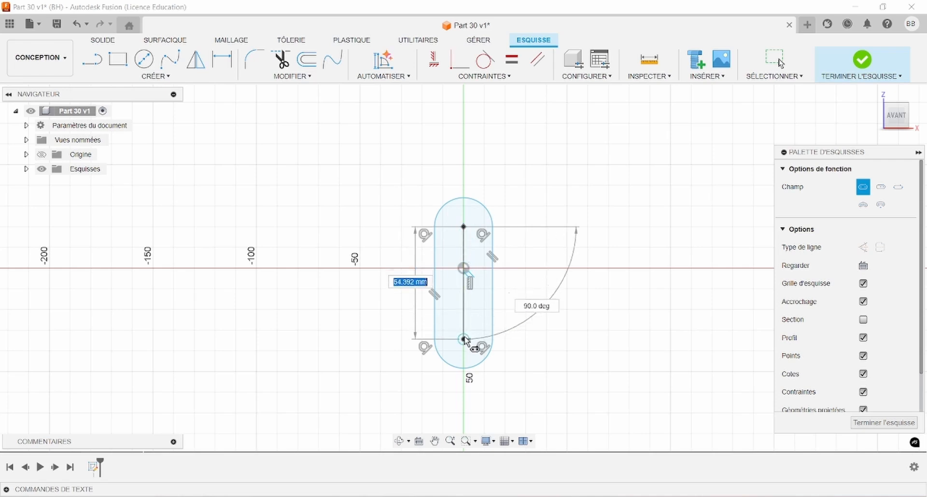
# Step: Complete the inner concentric slot and dimension the outer slot's upper end arc to a 12.5 mm radius
pyautogui.click(481, 321)
pyautogui.press('d')
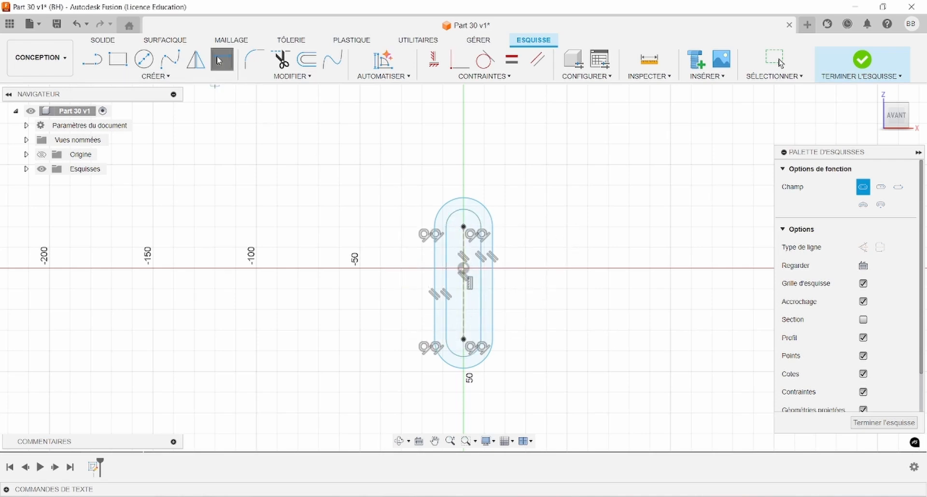
pyautogui.hotkey('alt', 'Tab')
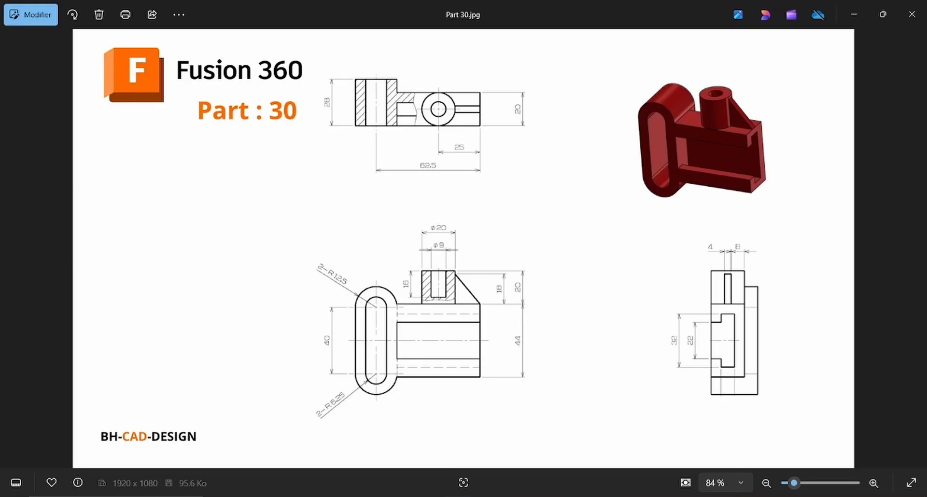
pyautogui.hotkey('alt', 'Tab')
pyautogui.click(492, 201)
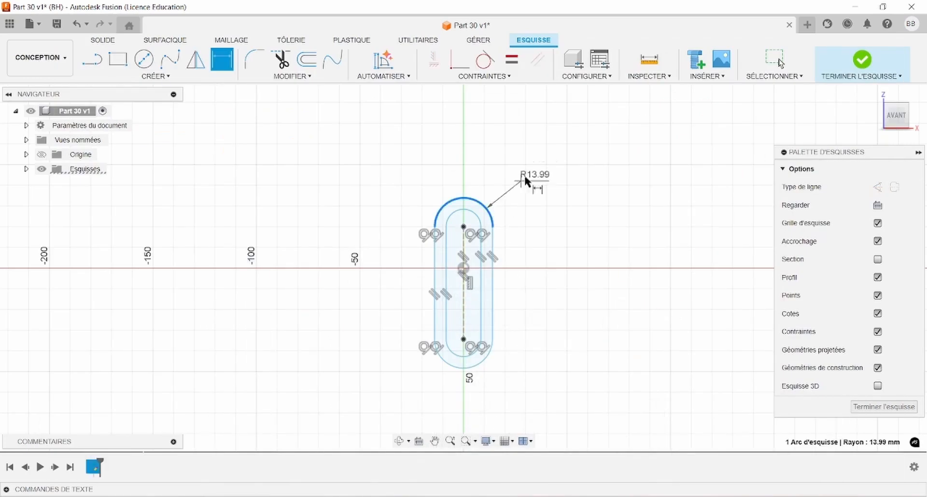
pyautogui.click(533, 167)
pyautogui.write('12.5')
pyautogui.press('Return')
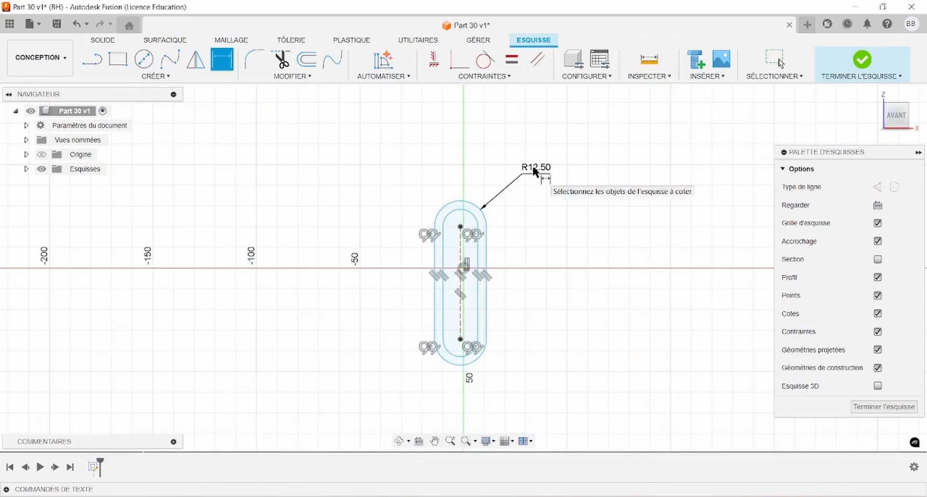
# Step: Dimension the inner slot's upper end arc to a 6.25 mm radius
pyautogui.click(477, 219)
pyautogui.click(488, 164)
pyautogui.write('6.25')
pyautogui.press('Return')
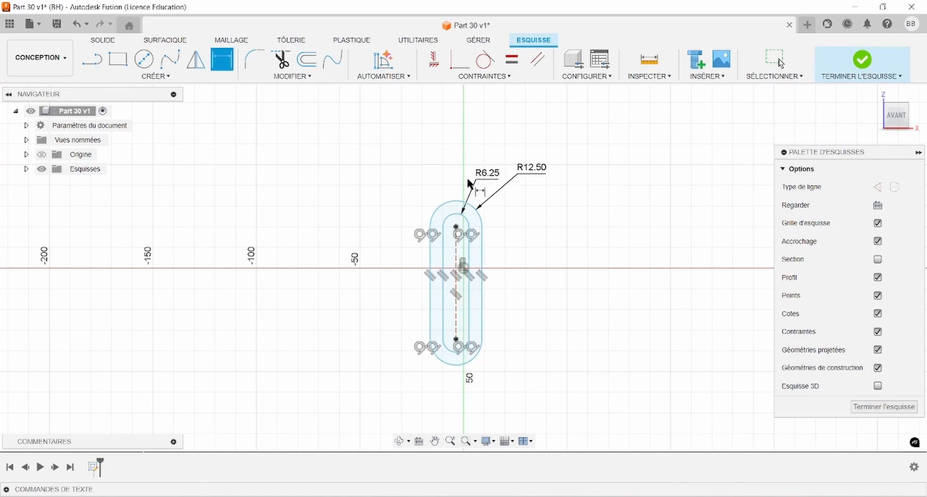
# Step: Apply a coincident constraint between the slots' vertical centerline and the sketch origin
pyautogui.press('Escape')
pyautogui.click(456, 263)
pyautogui.keyDown('ctrl'); pyautogui.click(463, 267); pyautogui.keyUp('ctrl')
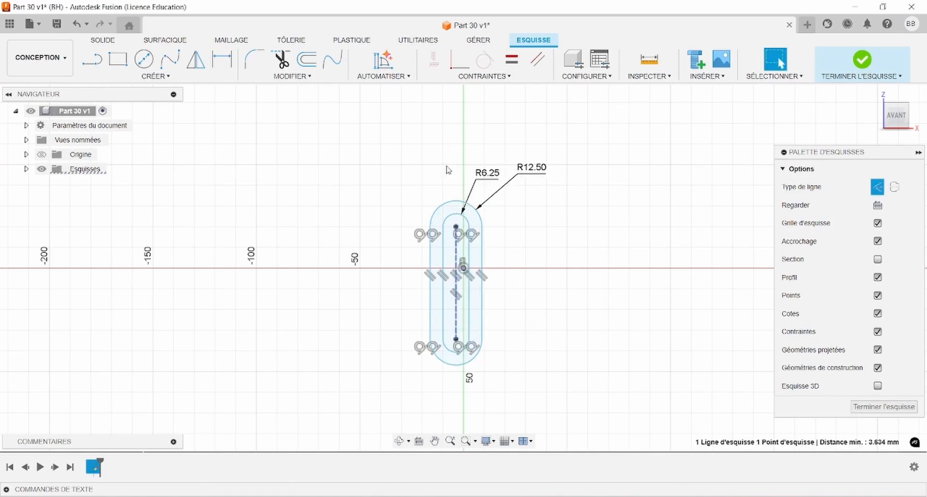
pyautogui.click(460, 60)
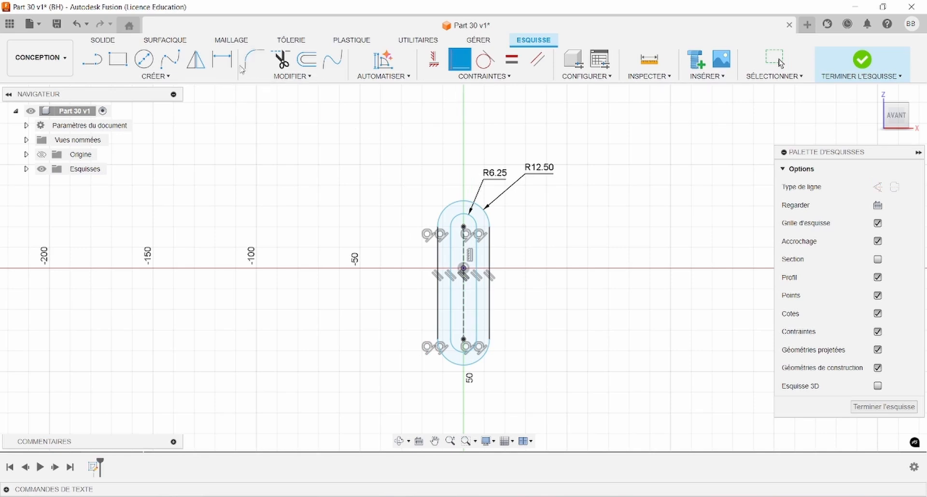
# Step: Dimension the slots' vertical centerline to 40 mm, matching the Part 30 drawing
pyautogui.hotkey('alt', 'Tab')
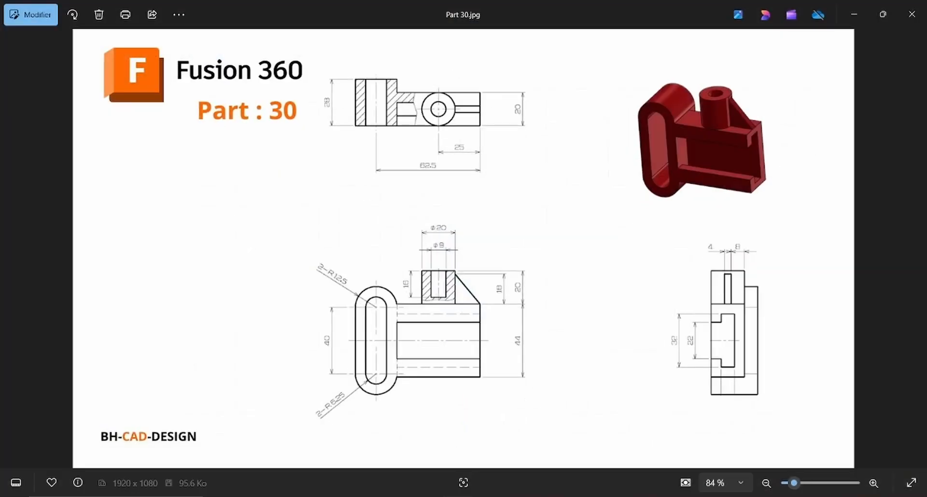
pyautogui.hotkey('alt', 'Tab')
pyautogui.click(464, 319)
pyautogui.click(386, 306)
pyautogui.write('4')
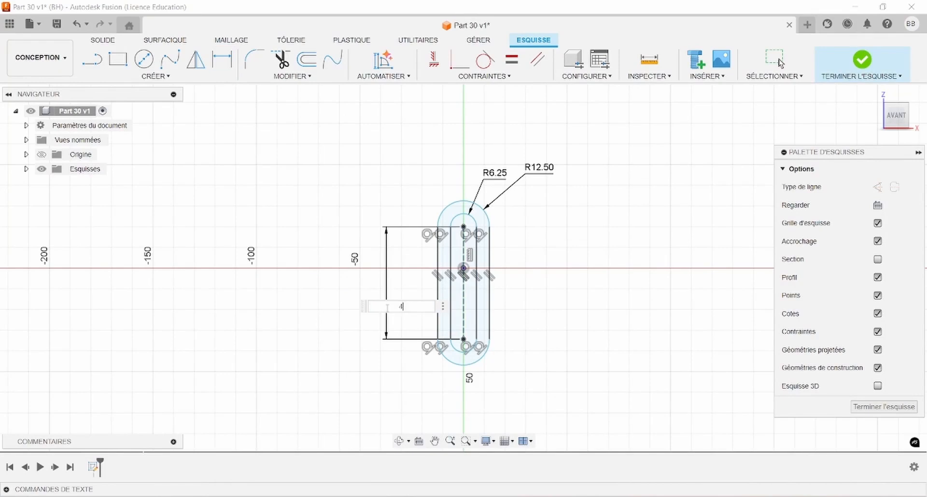
pyautogui.write('0')
pyautogui.press('Return')
# Step: Draw a horizontal construction line leftward from the origin, extending past the slots
pyautogui.press('l')
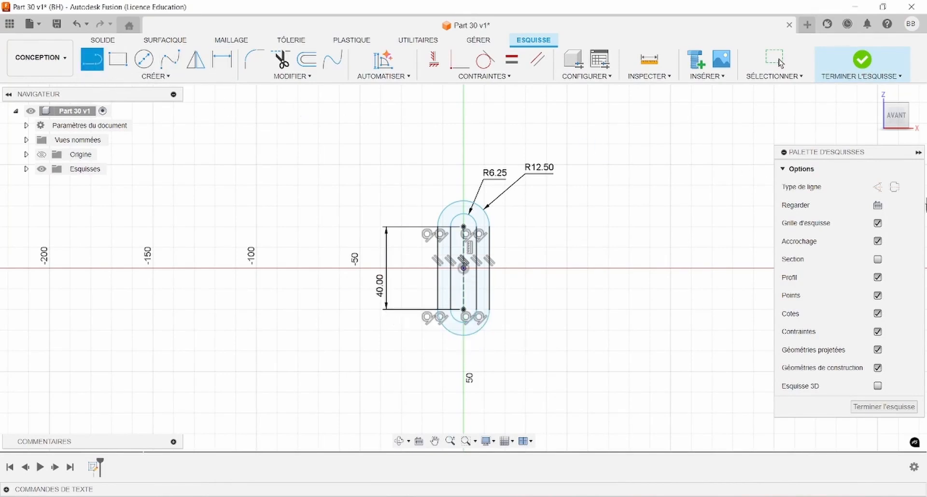
pyautogui.click(877, 187)
pyautogui.click(464, 268)
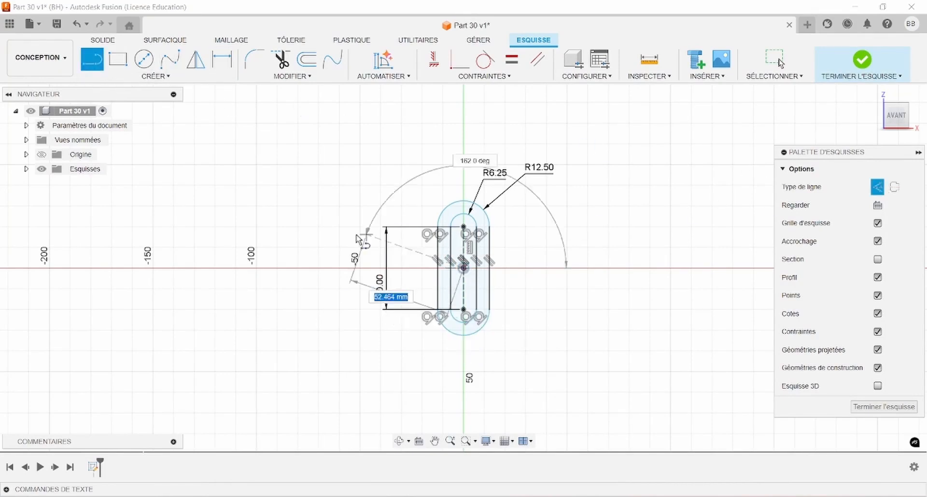
pyautogui.click(323, 268)
pyautogui.press('Escape')
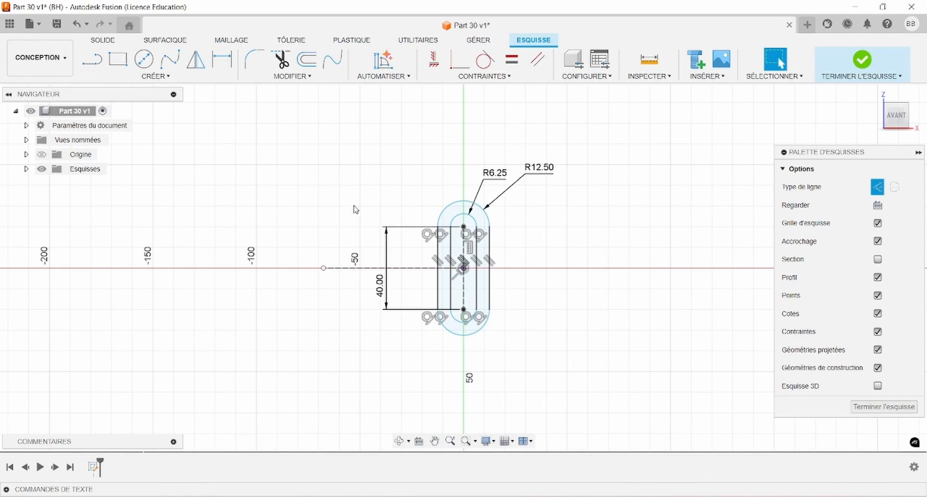
# Step: Make the two slot arc centers symmetric about the horizontal construction line
pyautogui.click(464, 228)
pyautogui.keyDown('shift'); pyautogui.click(464, 309); pyautogui.keyUp('shift')
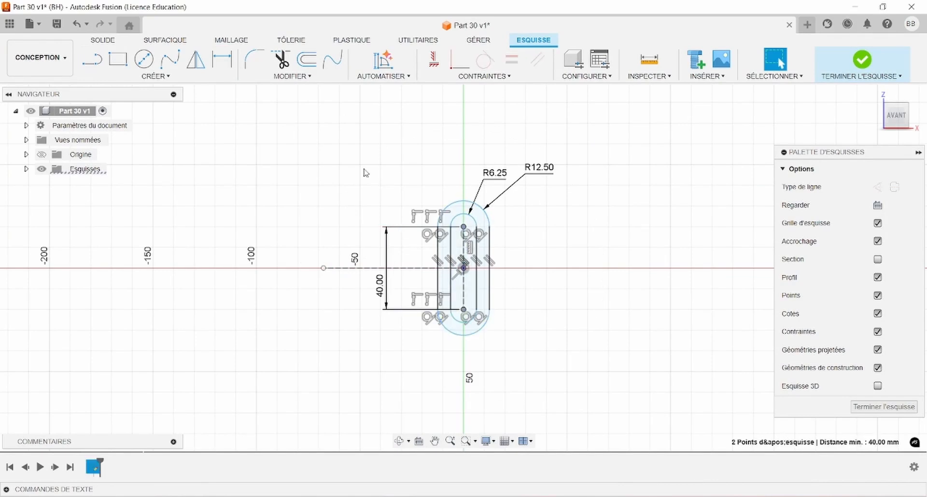
pyautogui.click(478, 76)
pyautogui.click(445, 212)
pyautogui.click(414, 268)
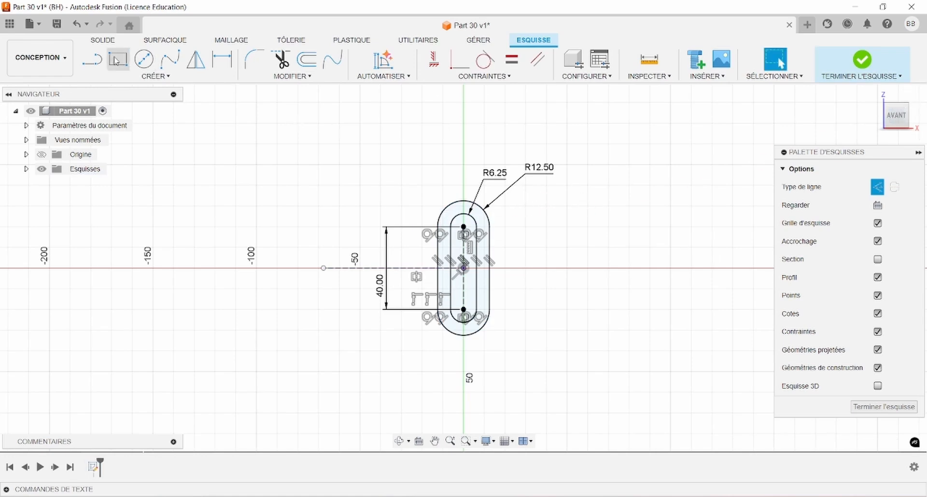
# Step: Extrude the ring profile between the two slots symmetrically as a new body, with a whole length of 28 mm
pyautogui.click(103, 40)
pyautogui.click(118, 60)
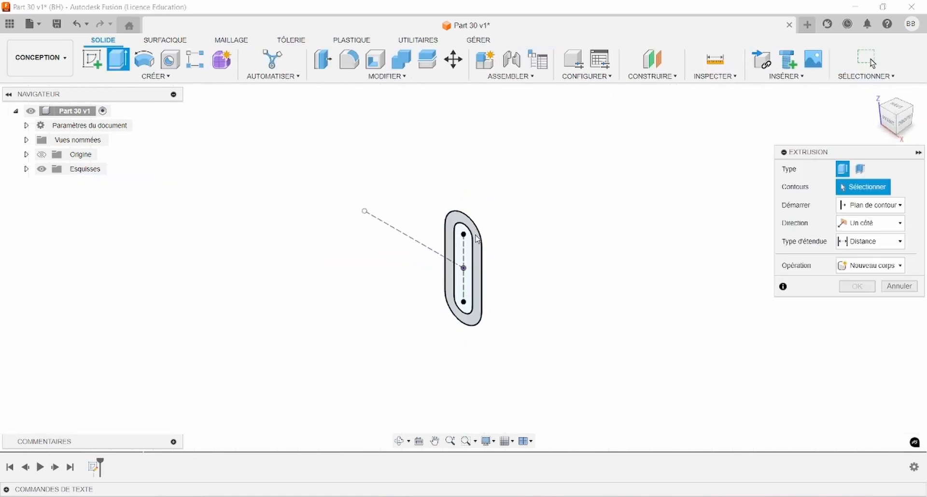
pyautogui.hotkey('alt', 'Tab')
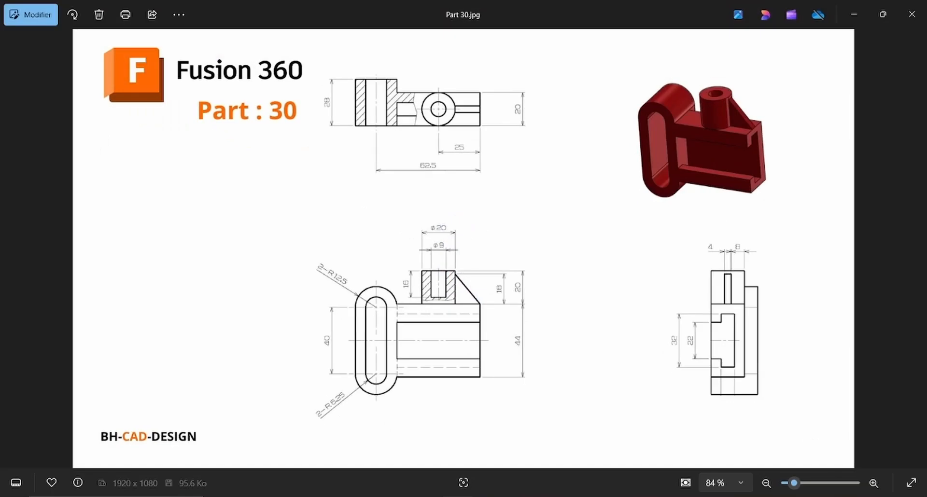
pyautogui.hotkey('alt', 'Tab')
pyautogui.click(870, 242)
pyautogui.click(872, 223)
pyautogui.click(870, 264)
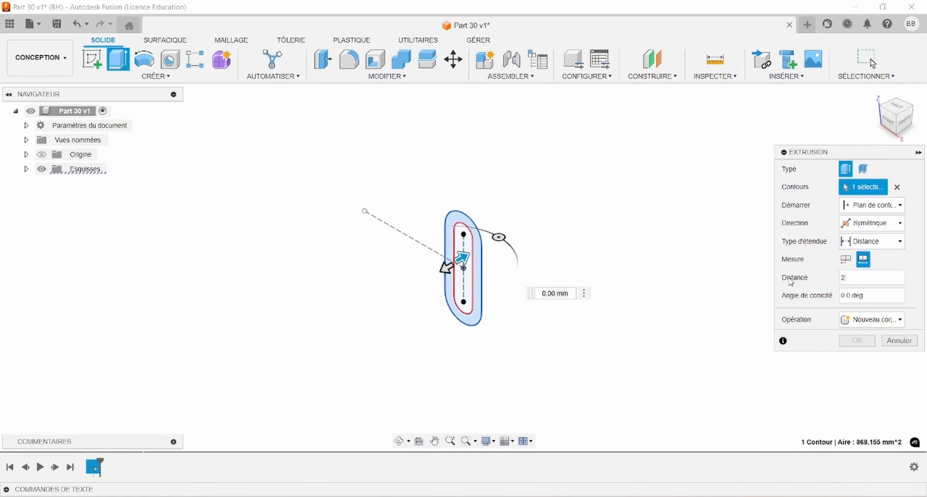
pyautogui.press('Return')
pyautogui.click(857, 340)
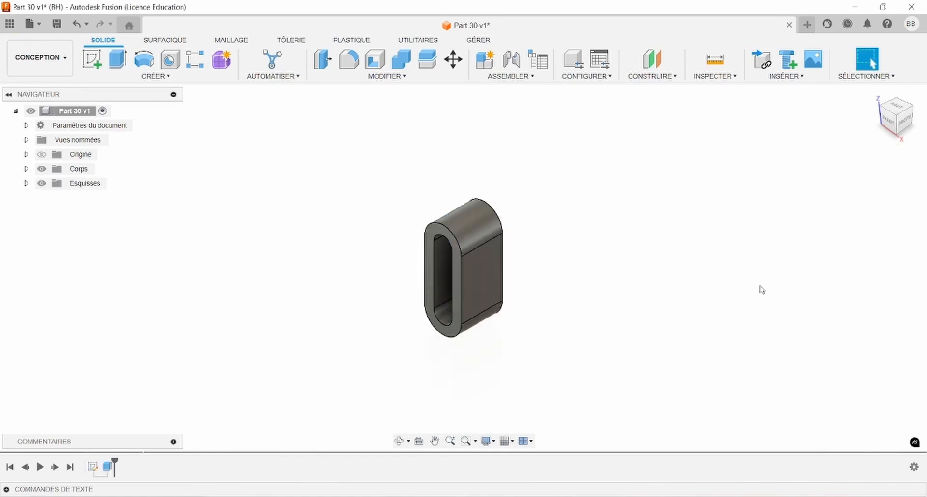
# Step: Create a construction plane offset 62.5 mm from the YZ plane
pyautogui.click(651, 76)
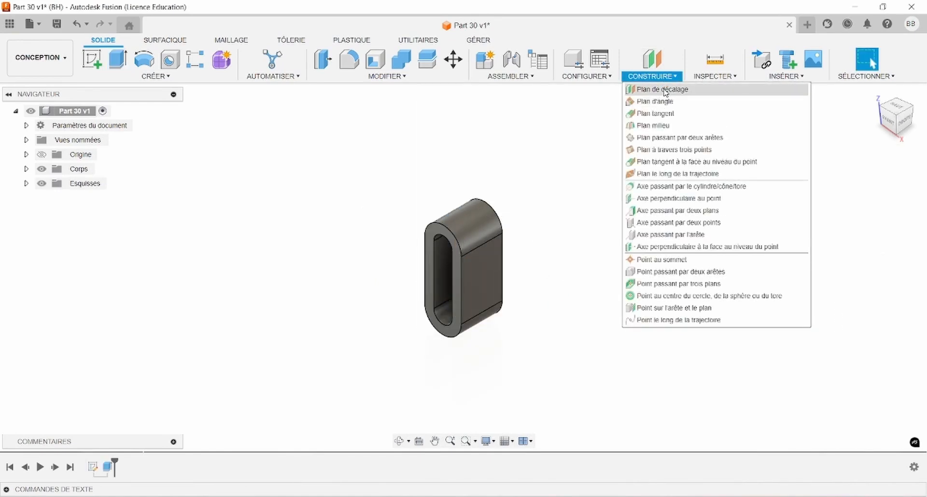
pyautogui.click(634, 89)
pyautogui.click(498, 219)
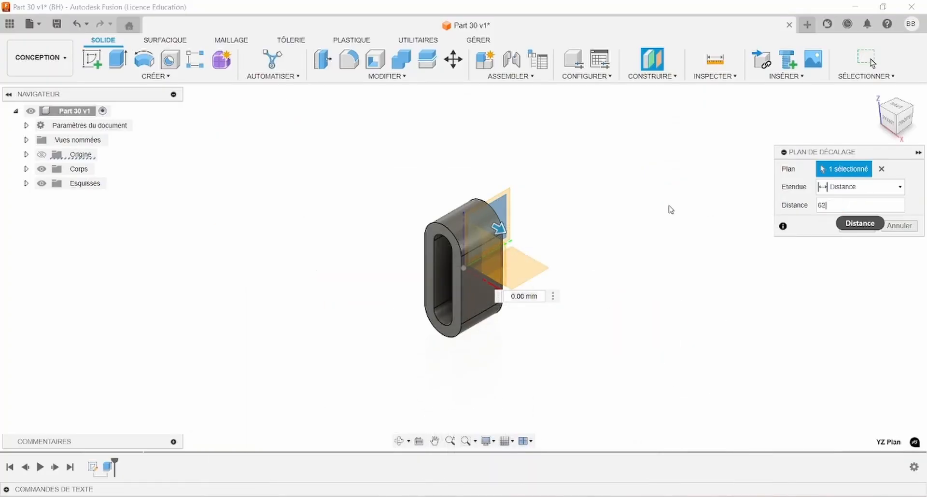
pyautogui.write('62.5')
pyautogui.press('Return')
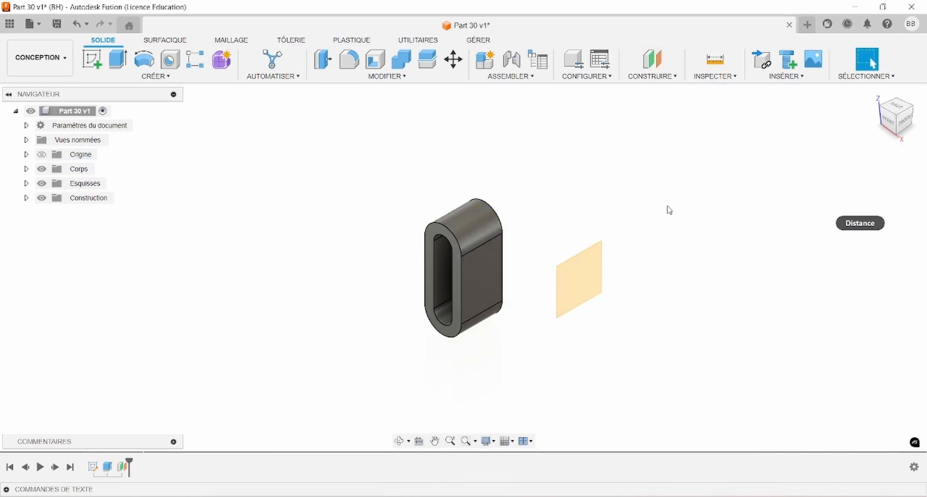
# Step: Start a sketch on the offset plane and draw a horizontal construction line about 50 mm long leftward from the origin
pyautogui.click(86, 65)
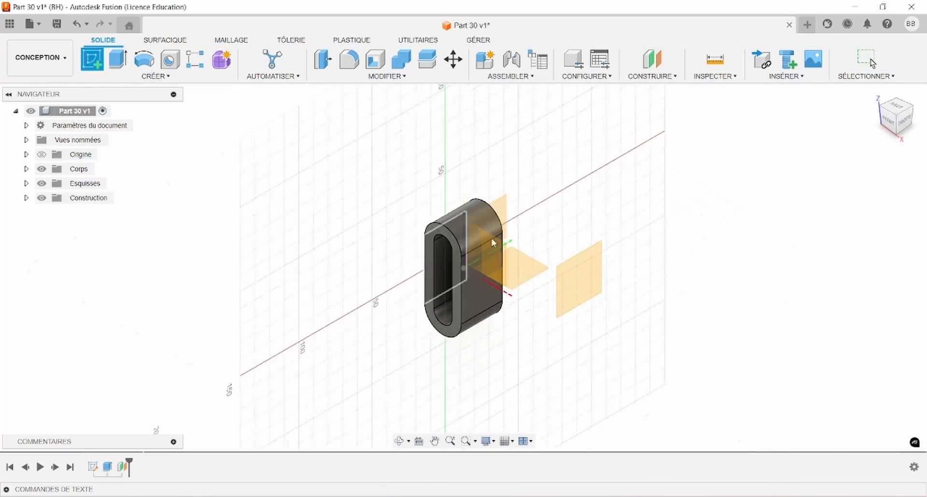
pyautogui.keyDown('shift'); pyautogui.moveTo(586, 280); pyautogui.dragTo(450, 222, button='middle'); pyautogui.keyUp('shift')
pyautogui.click(450, 221)
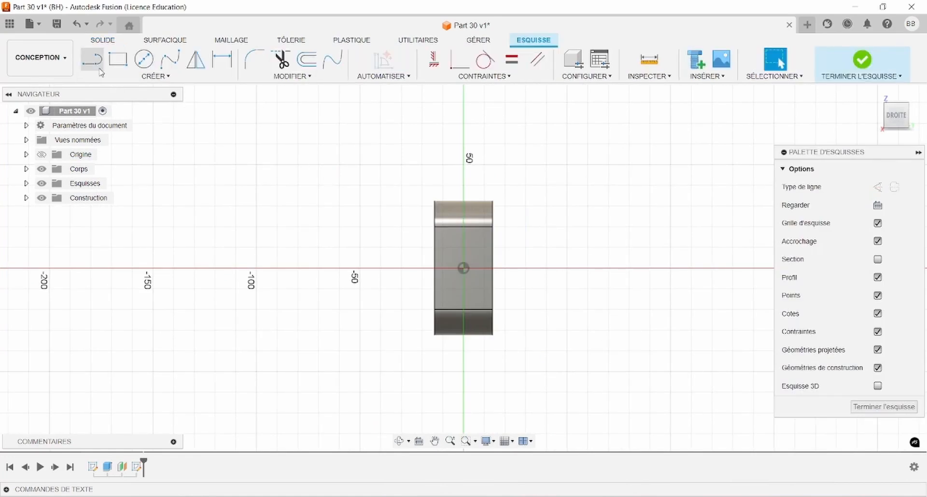
pyautogui.click(100, 70)
pyautogui.click(878, 187)
pyautogui.click(463, 268)
pyautogui.click(360, 268)
pyautogui.press('Escape')
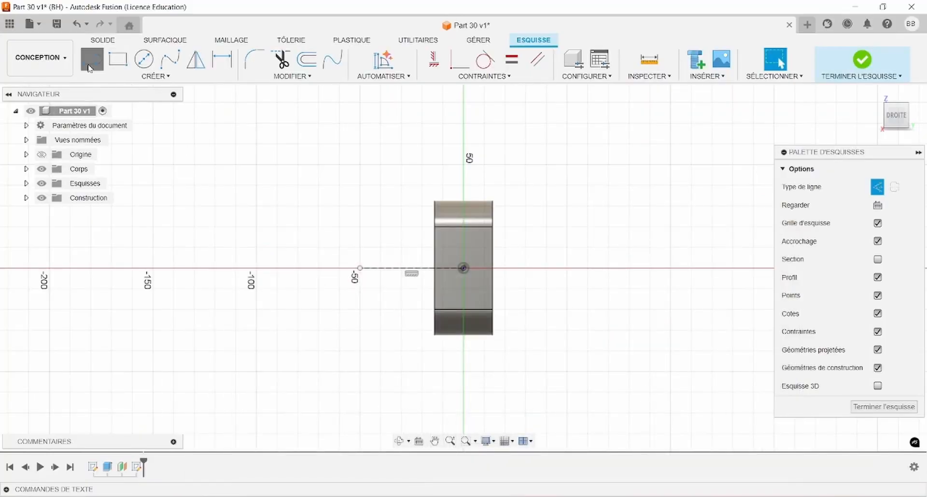
# Step: Draw the stepped inner outline as connected horizontal and vertical lines from the body's left edge down to the horizontal axis
pyautogui.click(91, 58)
pyautogui.scroll(4, 448, 255)
pyautogui.scroll(1, 446, 250)
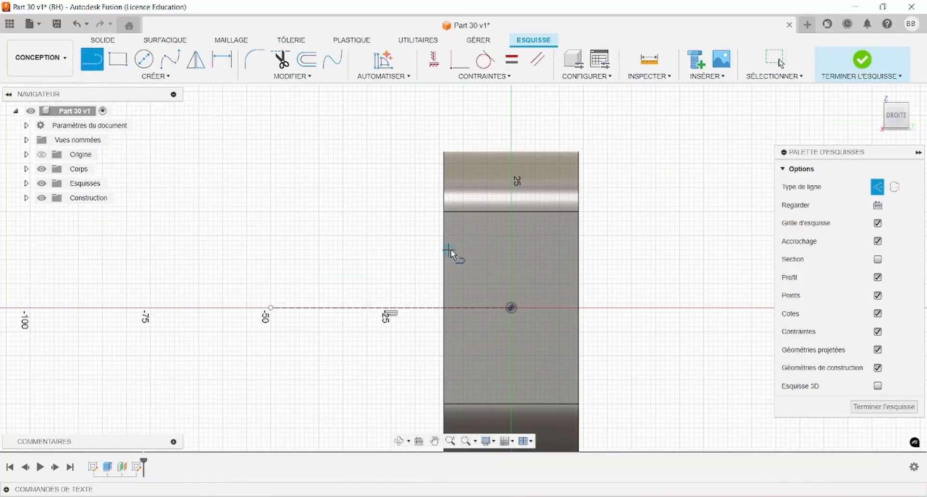
pyautogui.click(444, 253)
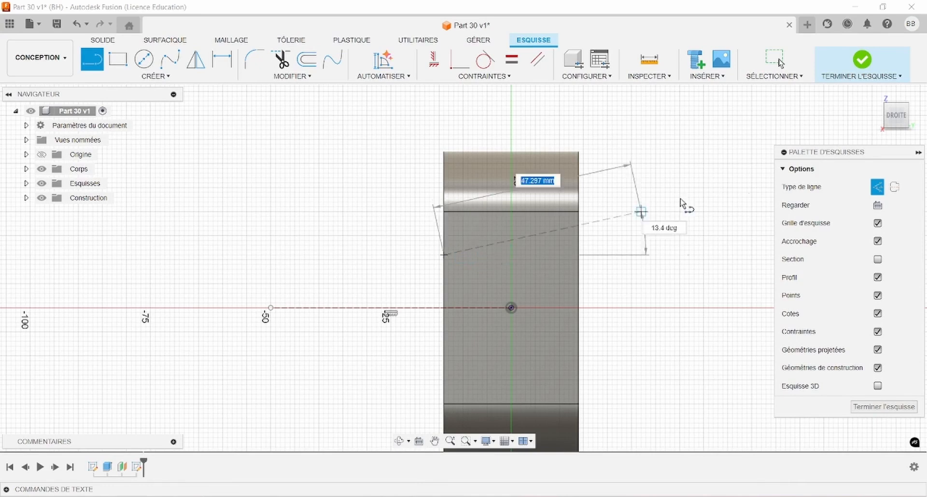
pyautogui.click(483, 254)
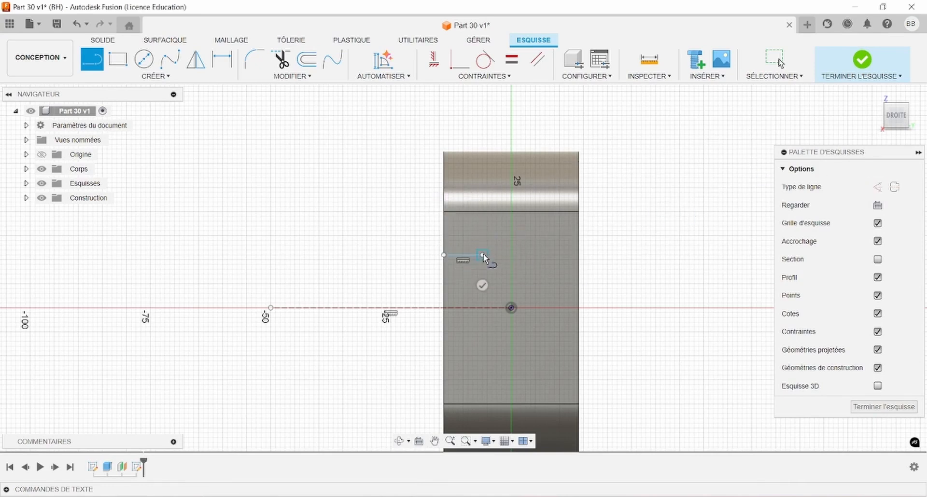
pyautogui.click(483, 236)
pyautogui.click(540, 236)
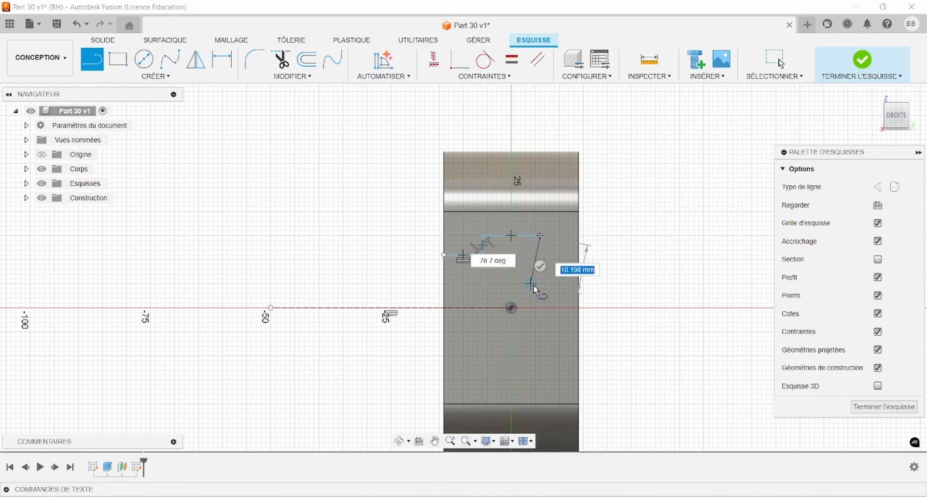
pyautogui.click(540, 307)
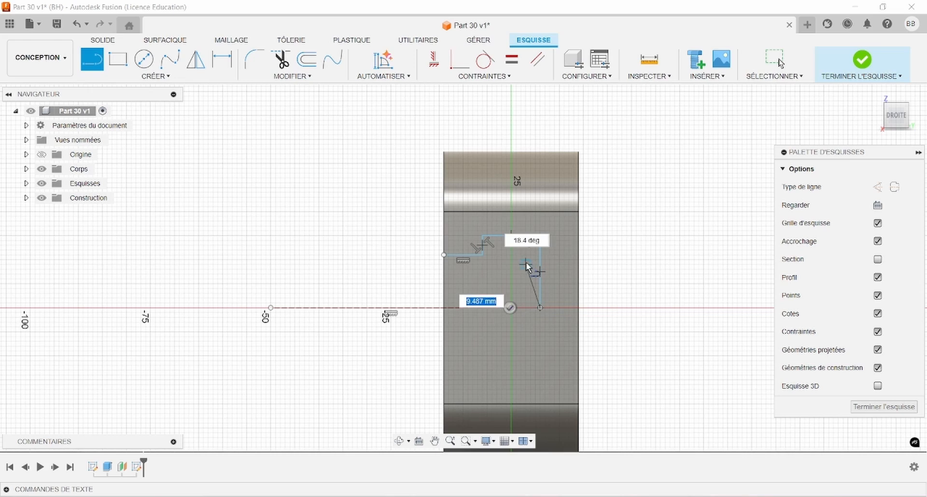
pyautogui.press('Escape')
# Step: Draw the outer outline from the stepped outline's start point up, across and down to the horizontal axis
pyautogui.click(102, 68)
pyautogui.click(444, 255)
pyautogui.click(443, 216)
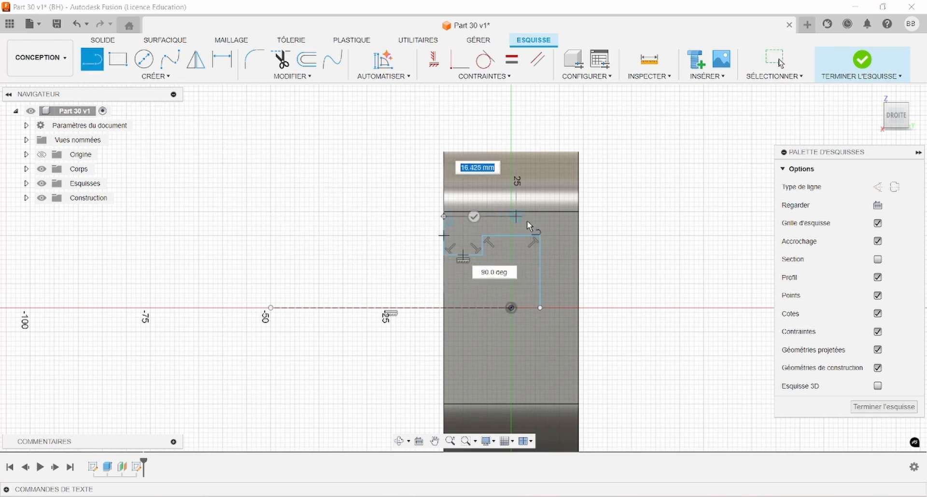
pyautogui.click(564, 217)
pyautogui.click(566, 307)
pyautogui.press('Escape')
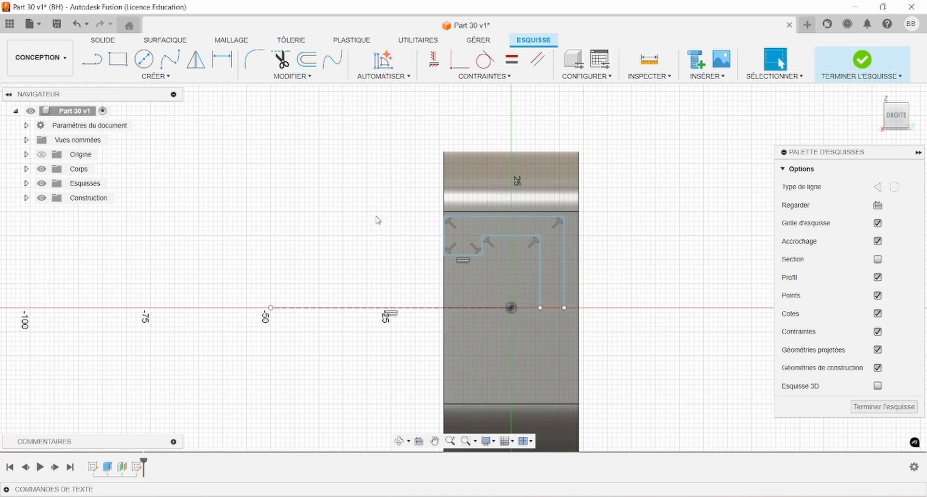
# Step: Constrain the profile's lower-left corner coincident with the slotted body's left edge
pyautogui.moveTo(445, 256); pyautogui.dragTo(453, 256)
pyautogui.click(453, 256)
pyautogui.keyDown('ctrl'); pyautogui.click(444, 257); pyautogui.keyUp('ctrl')
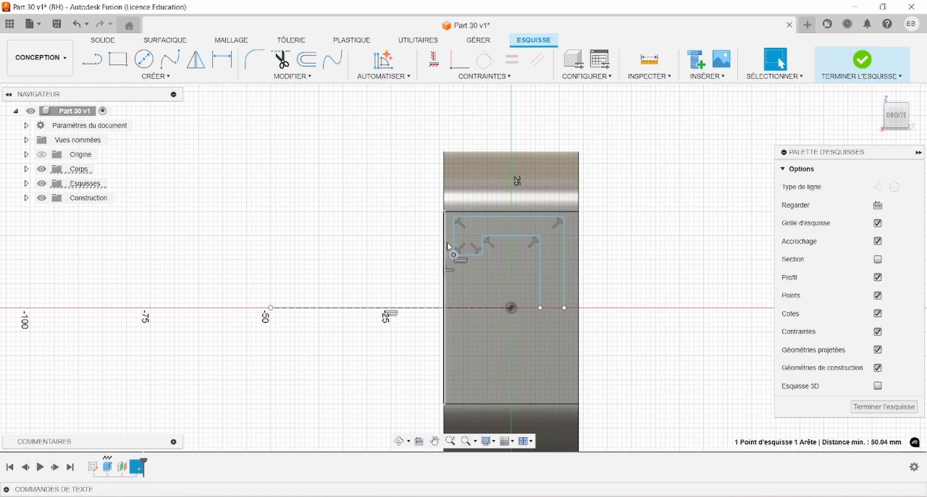
pyautogui.click(457, 63)
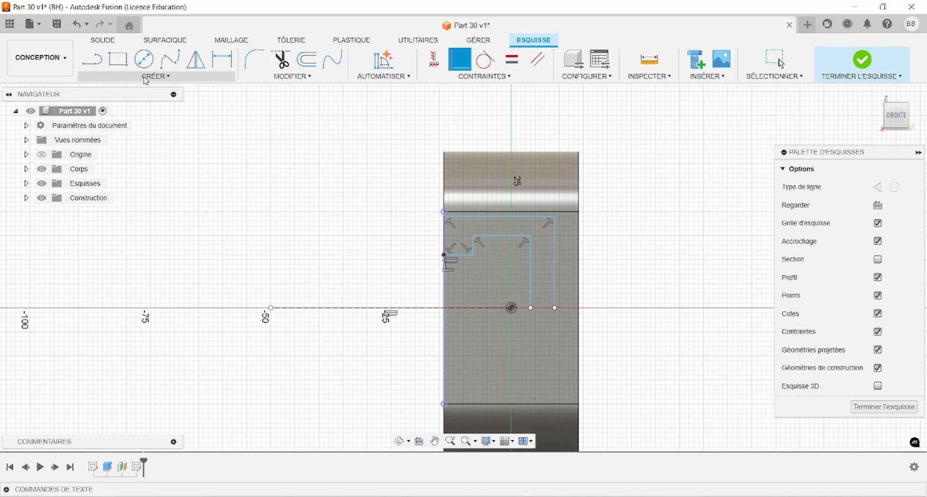
# Step: Check the drawing and dimension the inner outline's lowest horizontal line at 22/2 mm (11 mm) above the construction line
pyautogui.click(222, 59)
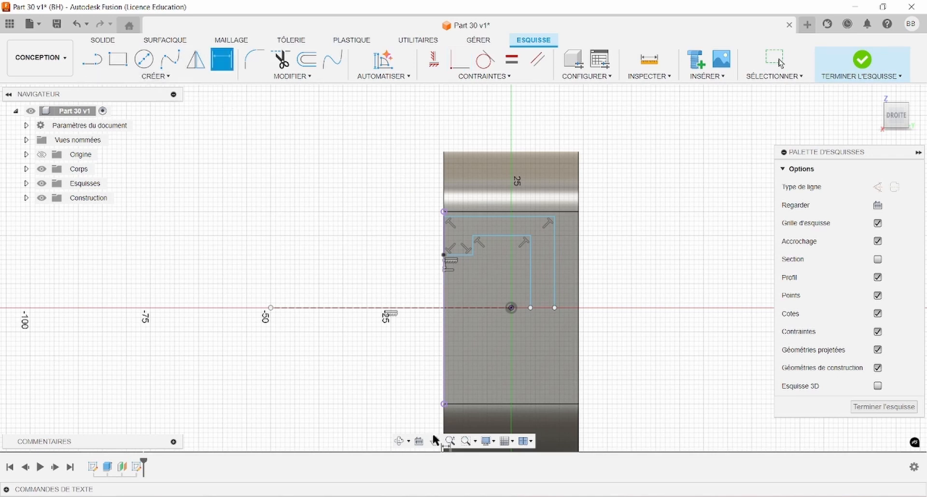
pyautogui.hotkey('alt', 'Tab')
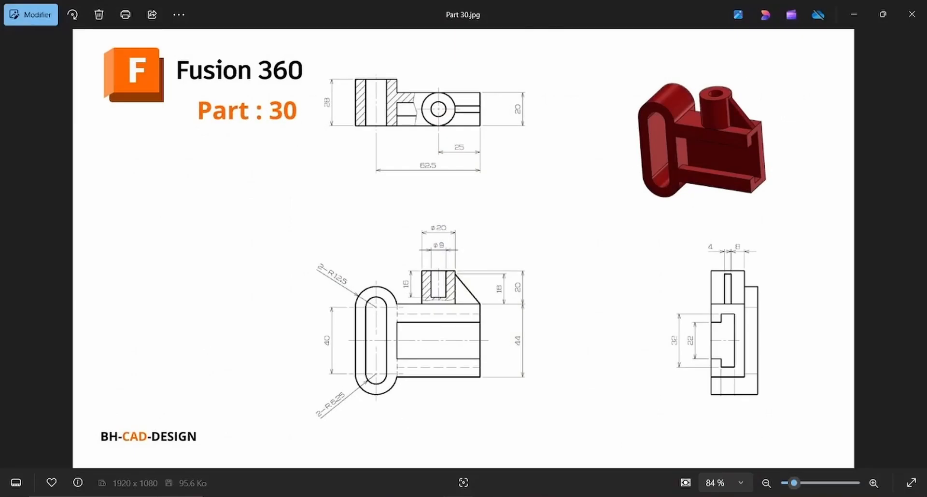
pyautogui.hotkey('alt', 'Tab')
pyautogui.click(462, 256)
pyautogui.click(468, 308)
pyautogui.click(408, 284)
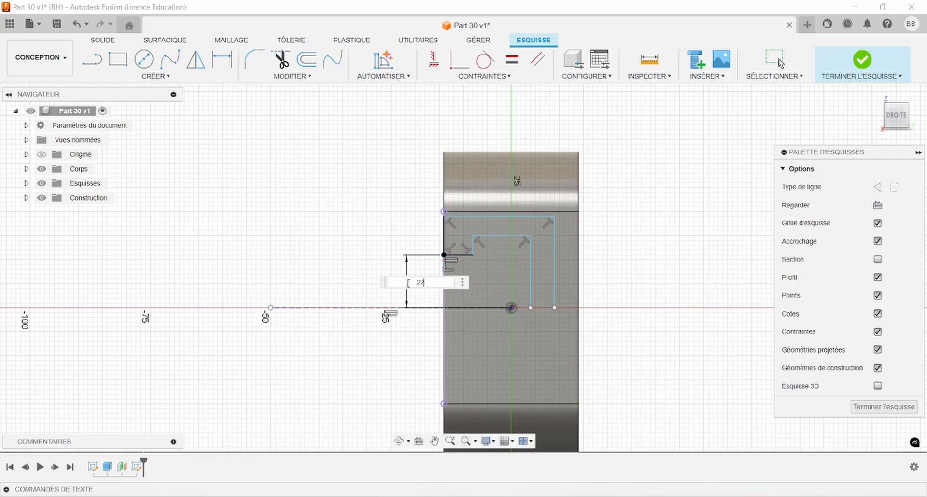
pyautogui.write('22/2')
pyautogui.press('Return')
# Step: Dimension the inner outline's upper horizontal line at 32/2 mm (16 mm) above the construction line
pyautogui.click(506, 237)
pyautogui.click(480, 306)
pyautogui.click(360, 277)
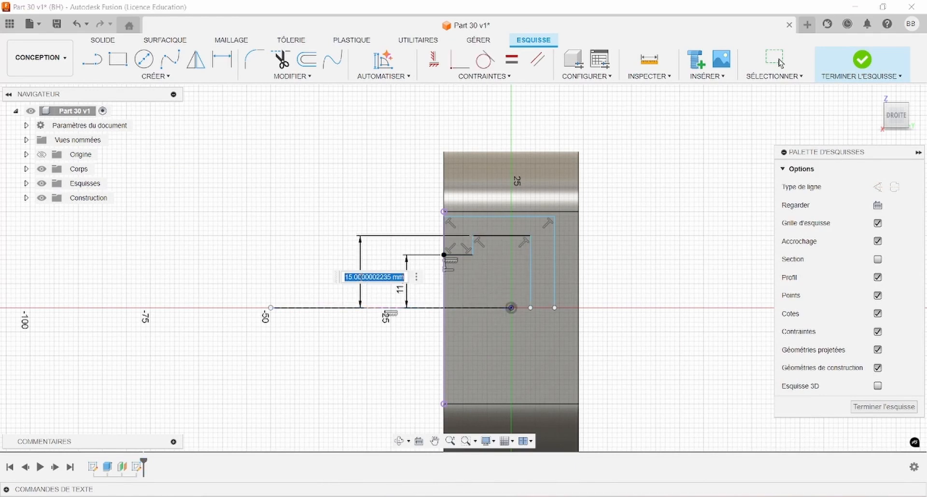
pyautogui.write('32/2')
pyautogui.press('Return')
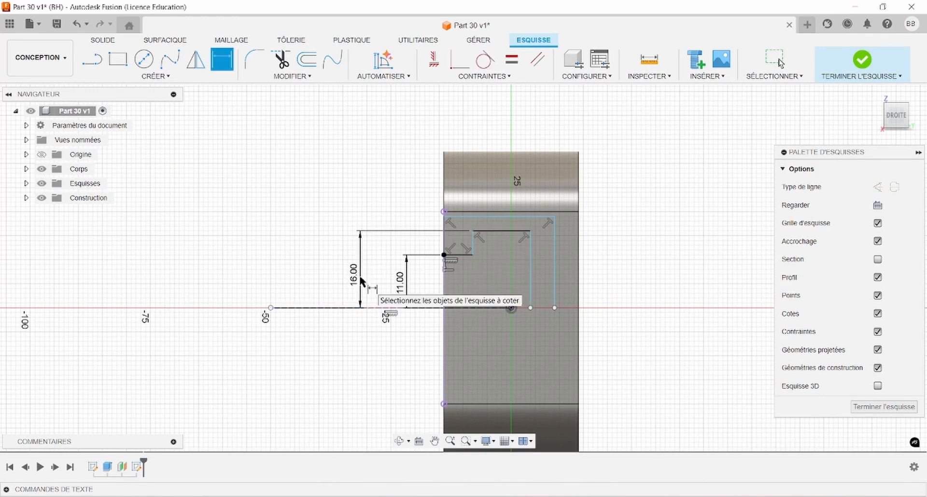
# Step: Dimension the outer outline's top line at half of 44 mm (22 mm) above the construction line
pyautogui.click(517, 222)
pyautogui.click(475, 305)
pyautogui.click(308, 271)
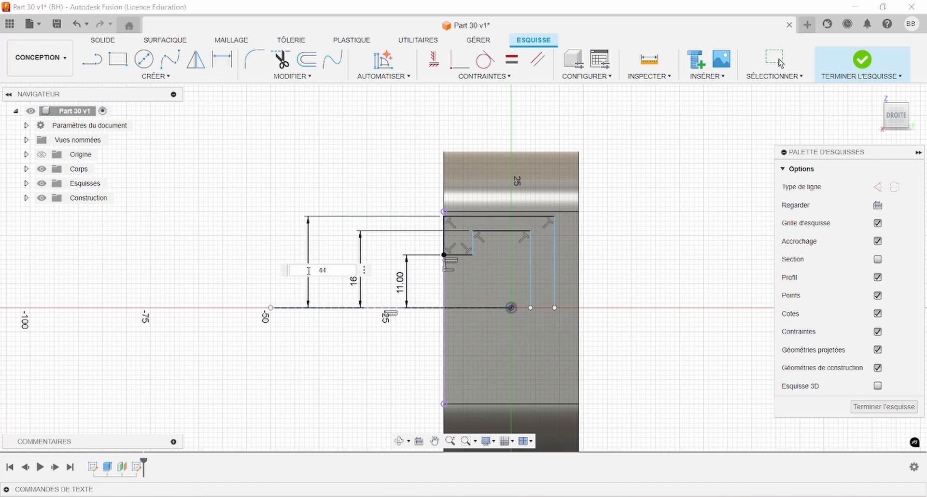
pyautogui.press('Return')
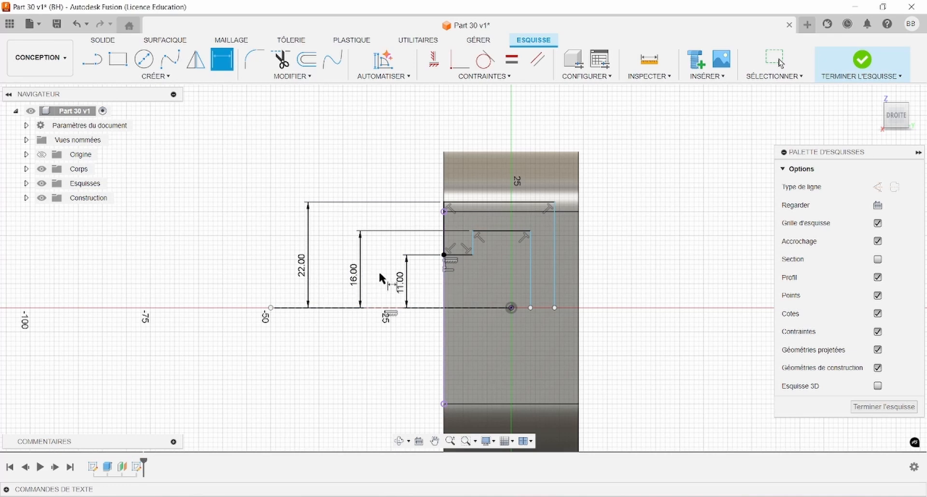
# Step: Check the drawing and dimension the inner outline's lower horizontal segment at 6 mm long
pyautogui.hotkey('alt', 'Tab')
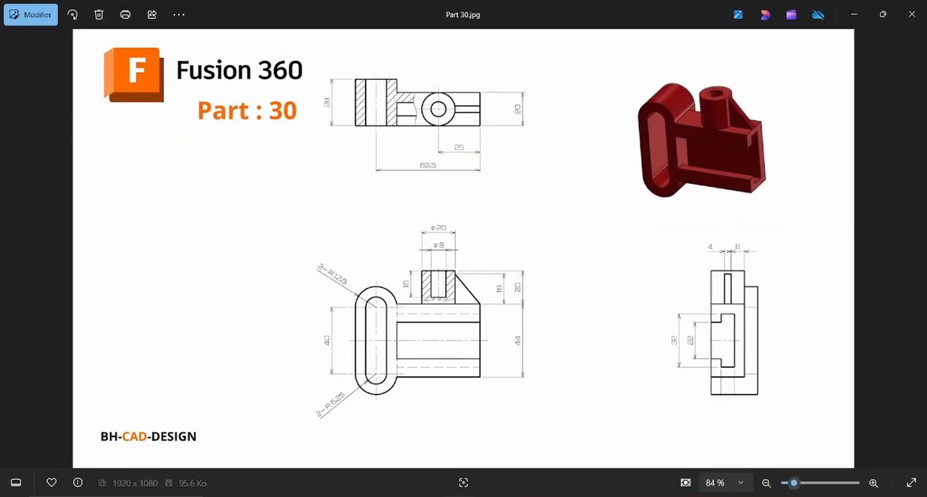
pyautogui.hotkey('alt', 'Tab')
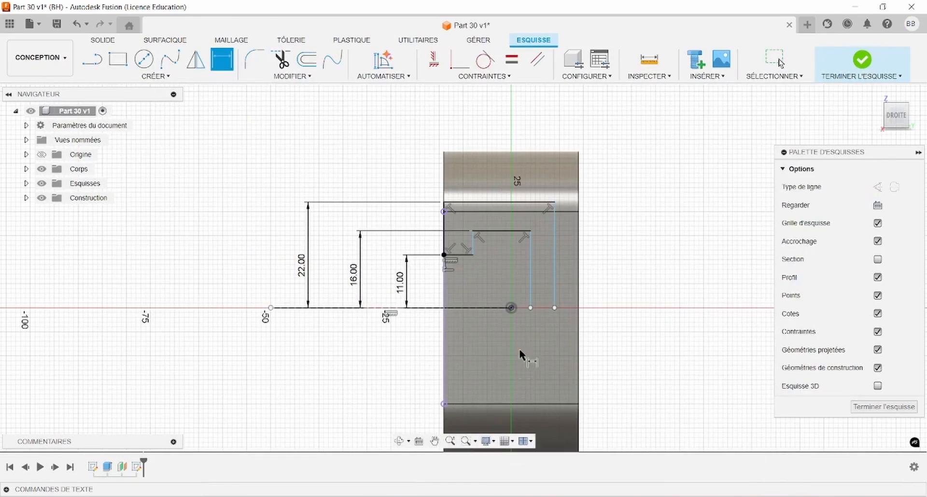
pyautogui.click(467, 256)
pyautogui.click(420, 341)
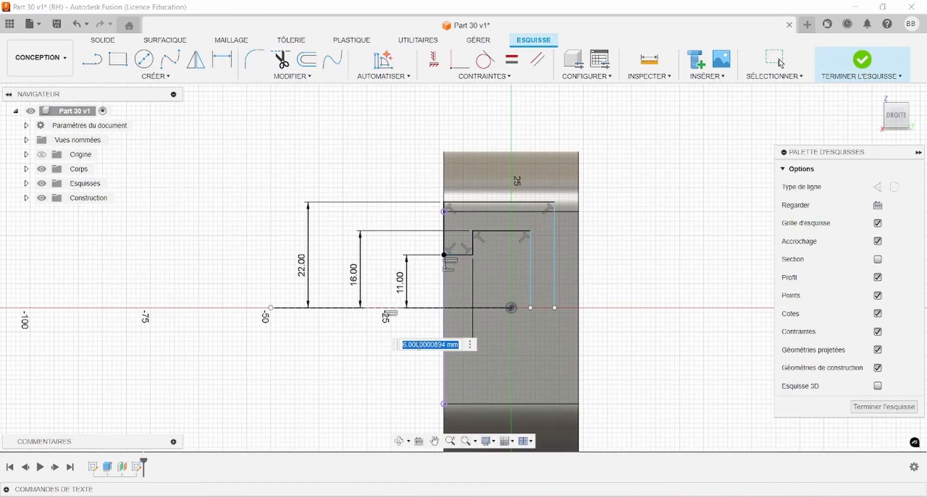
pyautogui.press('Return')
# Step: Set the wall thickness between the long inner and outer vertical lines to 6 mm
pyautogui.click(531, 284)
pyautogui.click(554, 288)
pyautogui.click(622, 355)
pyautogui.write('6')
pyautogui.press('Return')
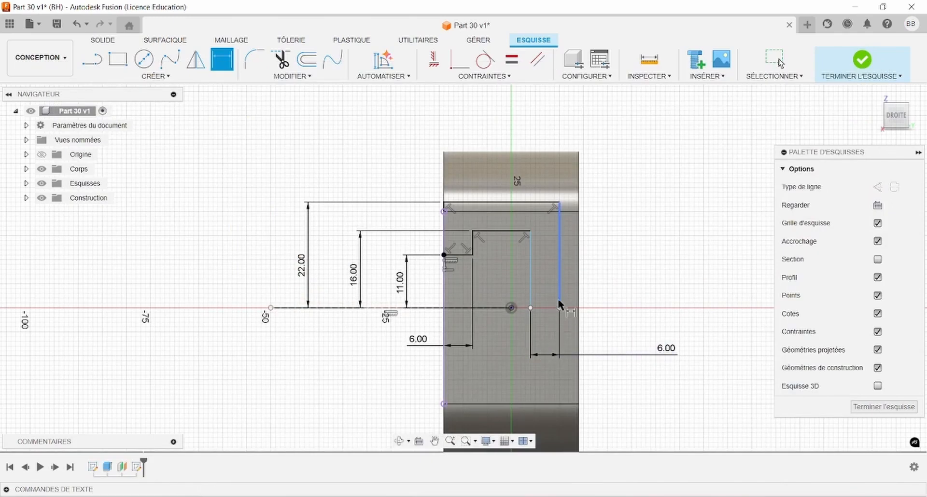
# Step: Dimension the profile's overall width from the slotted body's edge to the outer vertical line as 20 mm
pyautogui.click(558, 300)
pyautogui.click(444, 255)
pyautogui.click(480, 387)
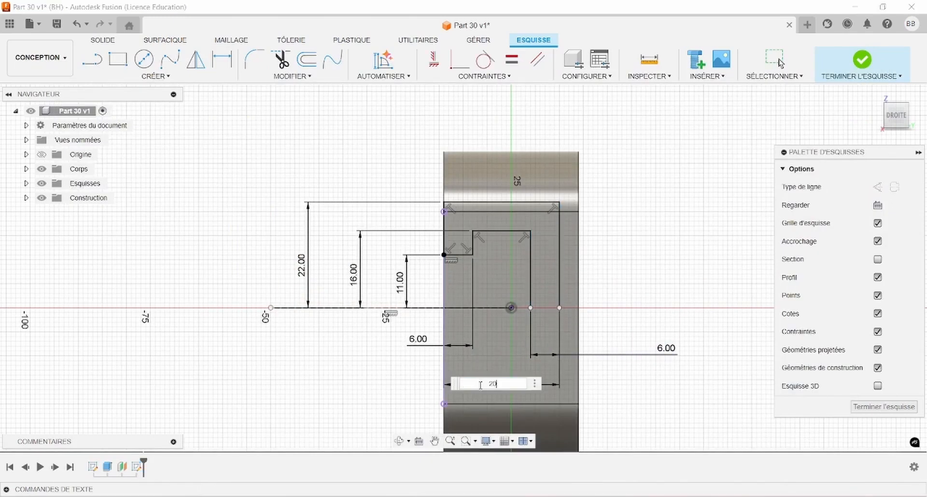
pyautogui.press('Return')
# Step: Align the profile's two open lower ends horizontally and make the inner end coincident with the origin
pyautogui.moveTo(540, 299); pyautogui.dragTo(539, 305)
pyautogui.click(540, 304)
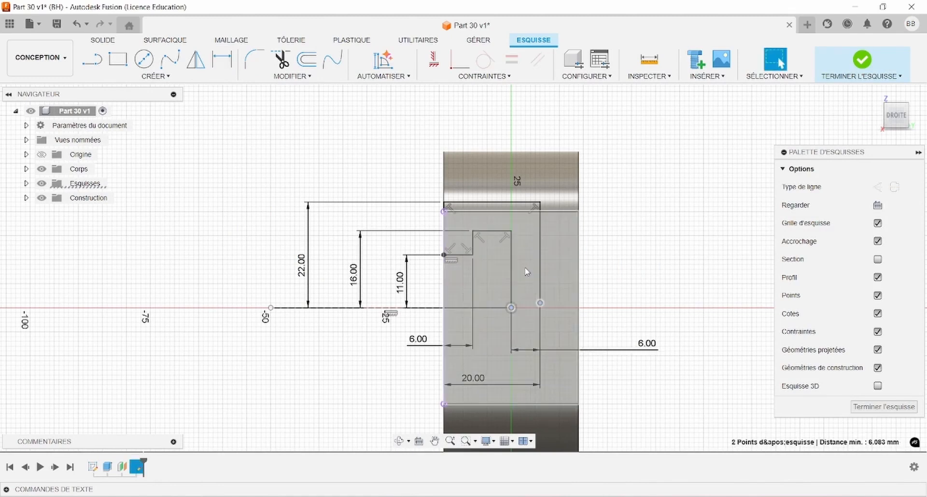
pyautogui.click(434, 60)
pyautogui.scroll(2, 532, 290)
pyautogui.press('Escape')
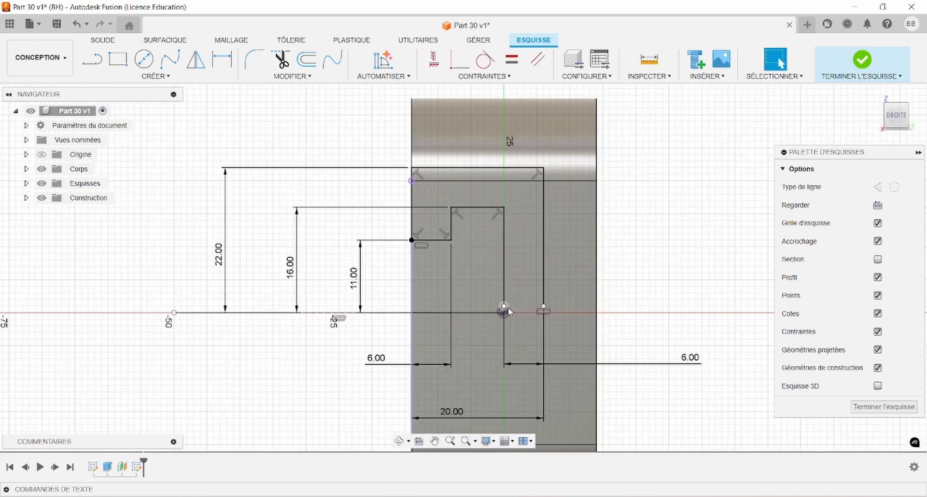
pyautogui.click(504, 313)
pyautogui.click(503, 307)
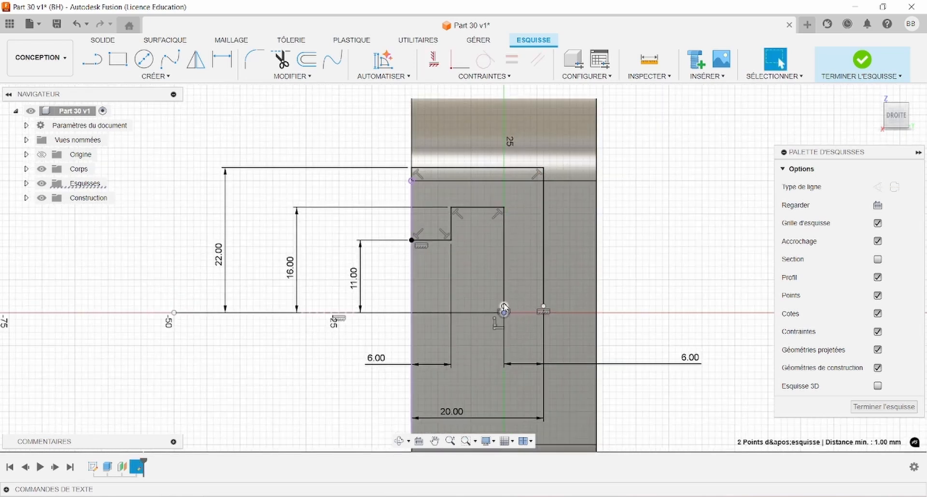
pyautogui.click(451, 68)
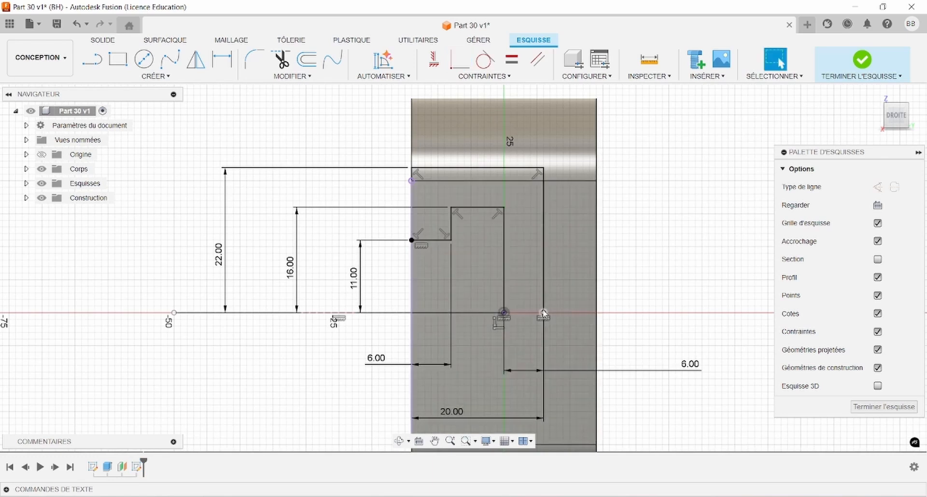
# Step: Mirror the whole upper half of the arm profile about the horizontal construction line
pyautogui.moveTo(358, 136); pyautogui.dragTo(619, 347)
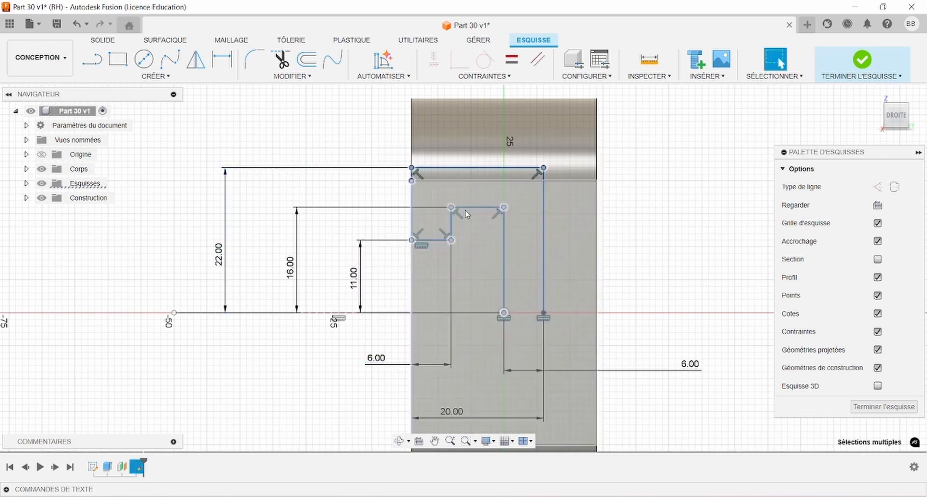
pyautogui.click(113, 76)
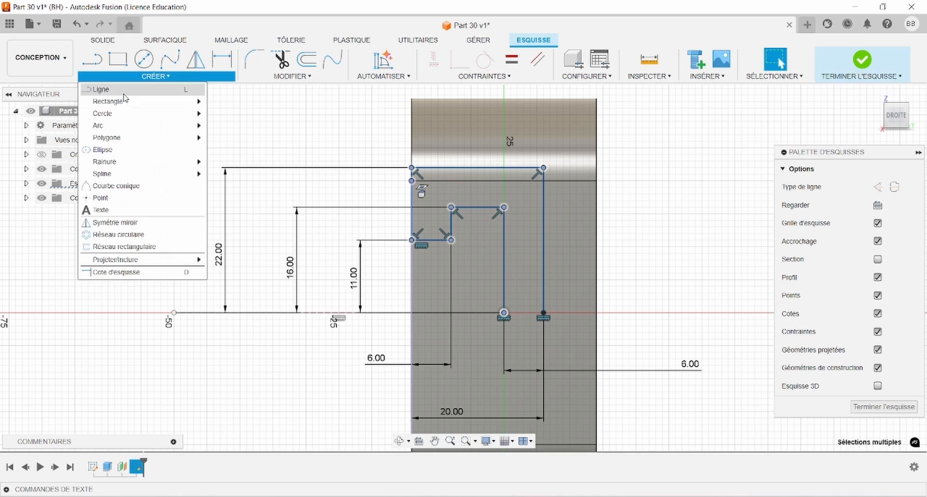
pyautogui.click(122, 223)
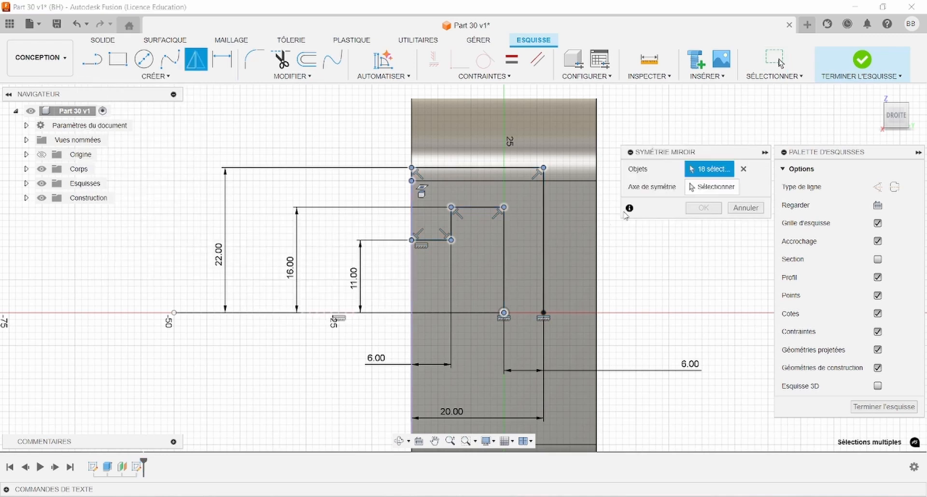
pyautogui.click(440, 313)
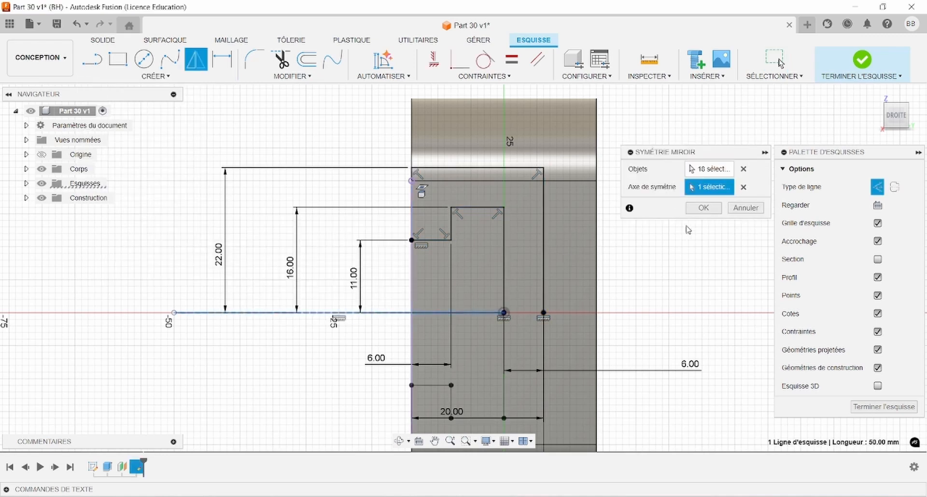
pyautogui.click(708, 211)
# Step: Extrude the C-shaped profile up to the slotted body's flat side face, using the second Extend option and joining it to the body
pyautogui.moveTo(659, 278); pyautogui.dragTo(621, 179, button='middle')
pyautogui.scroll(-2, 568, 219)
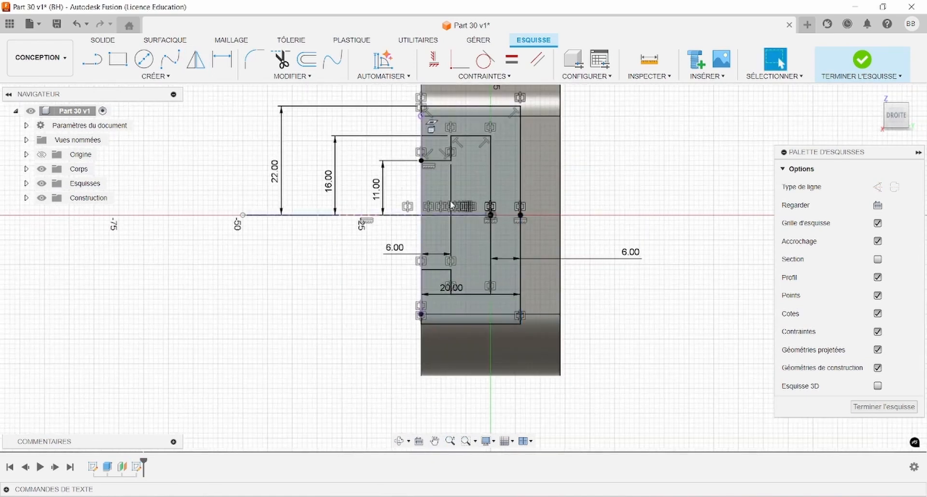
pyautogui.click(103, 40)
pyautogui.click(117, 60)
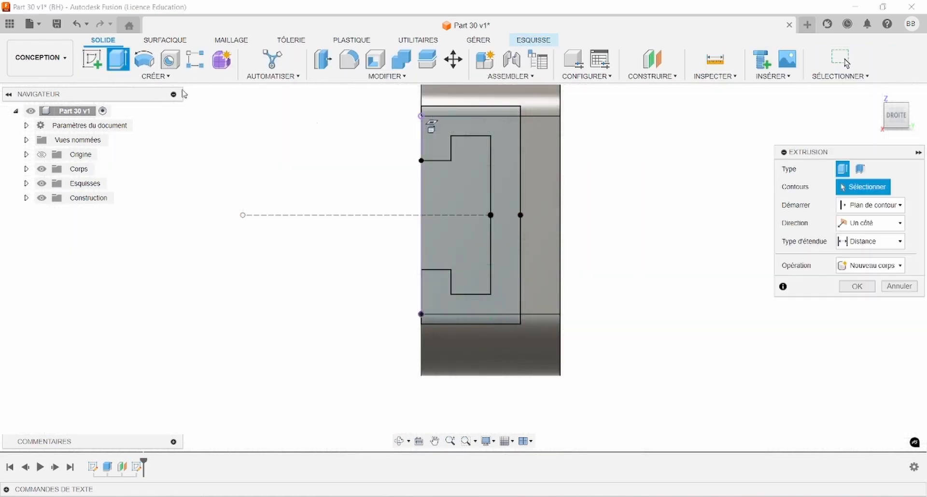
pyautogui.click(497, 166)
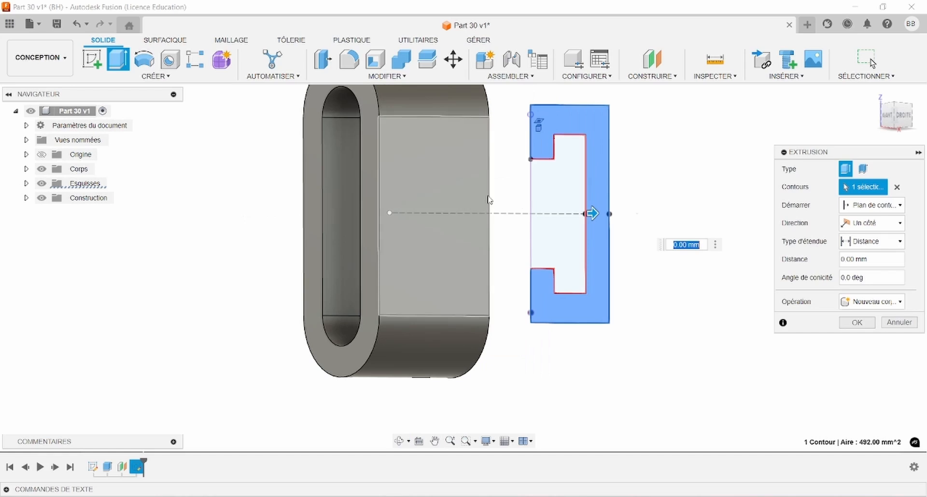
pyautogui.click(872, 242)
pyautogui.click(871, 269)
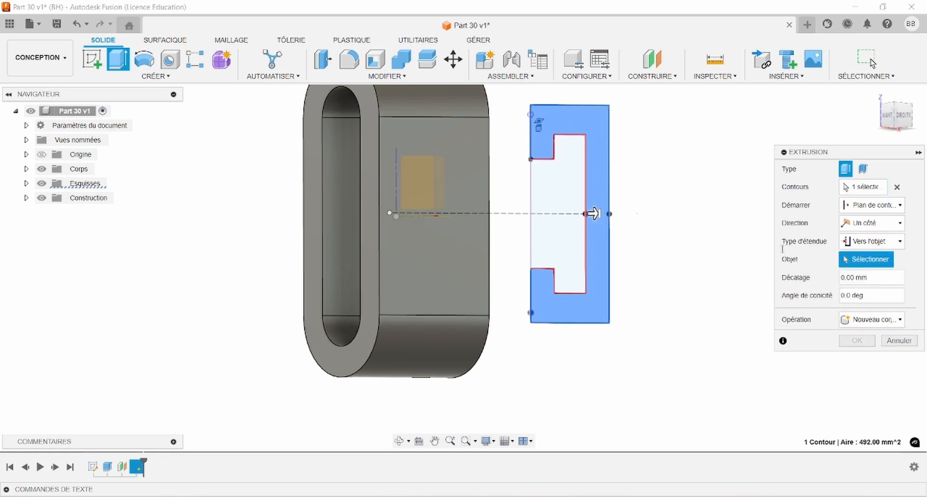
pyautogui.click(478, 166)
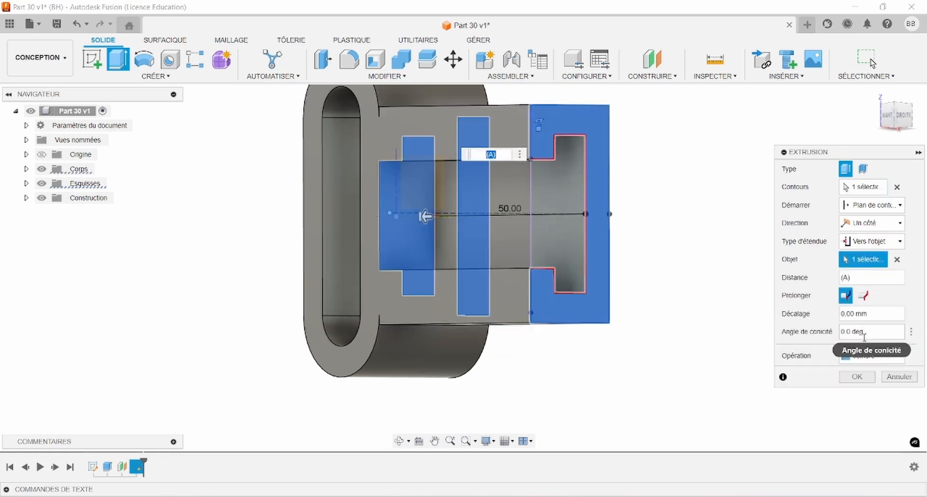
pyautogui.click(864, 295)
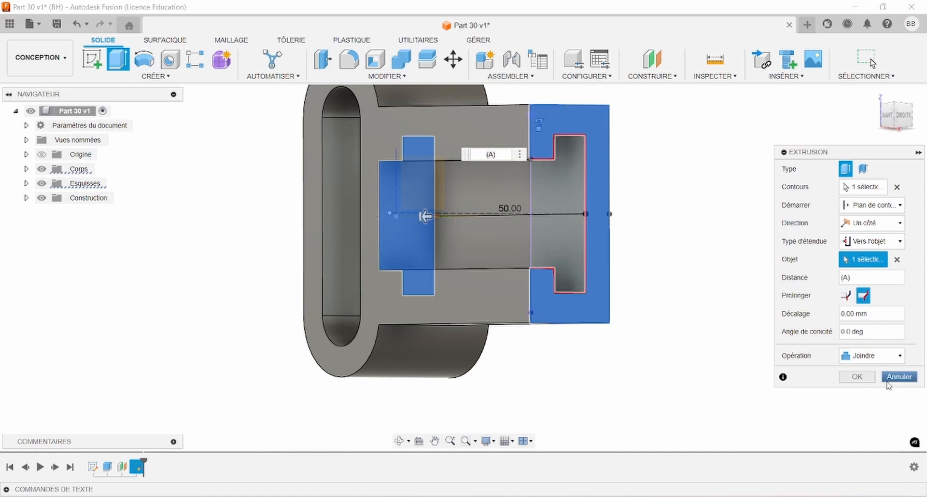
pyautogui.click(857, 377)
# Step: Start a sketch on the arm's top face and draw a circle centred near the middle of the face
pyautogui.moveTo(755, 302)
pyautogui.keyDown('shift'); pyautogui.mouseDown(button='middle')
pyautogui.moveTo(743, 299)
pyautogui.moveTo(752, 321)
pyautogui.moveTo(698, 341)
pyautogui.mouseUp(button='middle'); pyautogui.keyUp('shift')
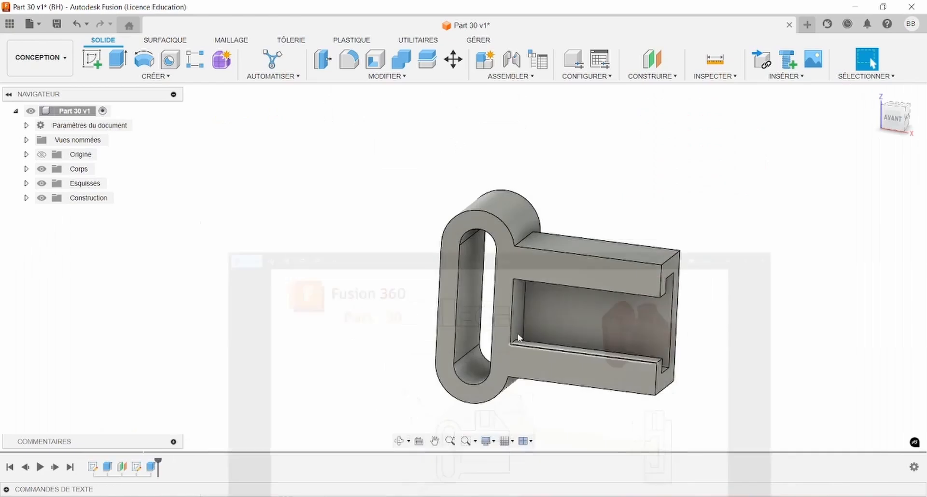
pyautogui.keyDown('shift'); pyautogui.moveTo(483, 333); pyautogui.dragTo(511, 343, button='middle'); pyautogui.keyUp('shift')
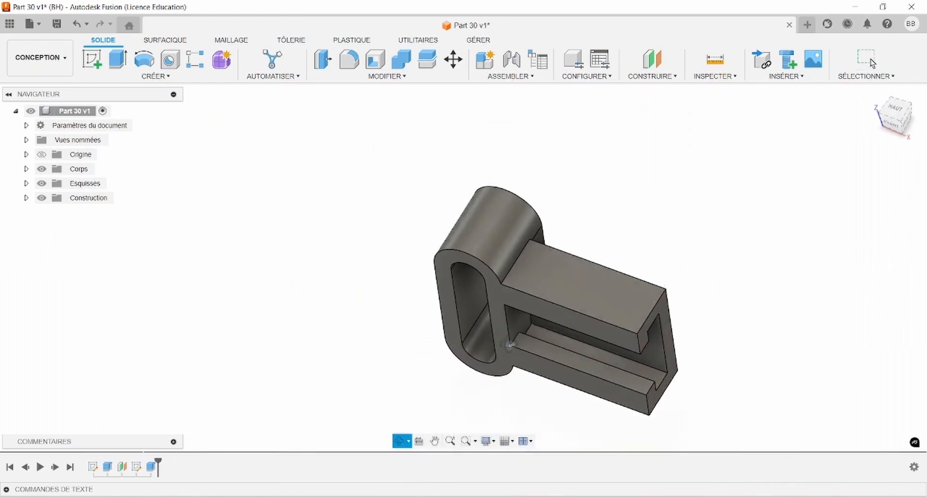
pyautogui.click(563, 296)
pyautogui.click(90, 61)
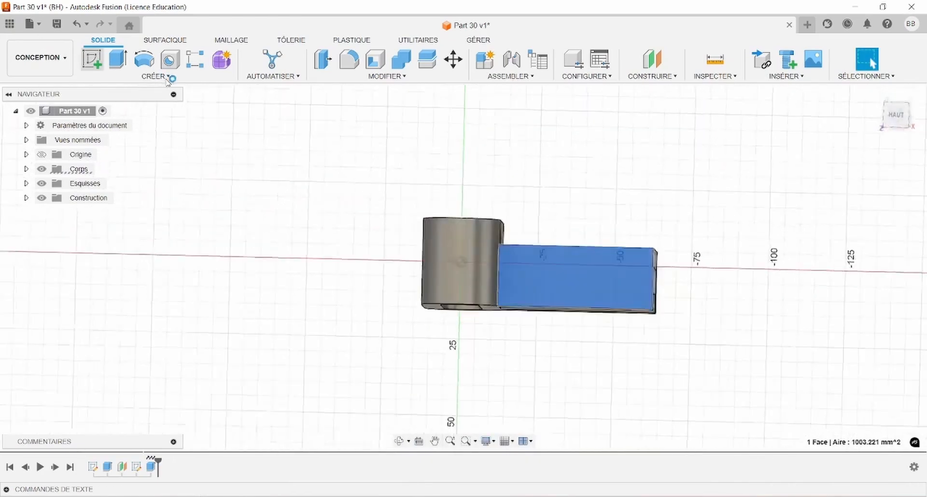
pyautogui.press('c')
pyautogui.click(579, 286)
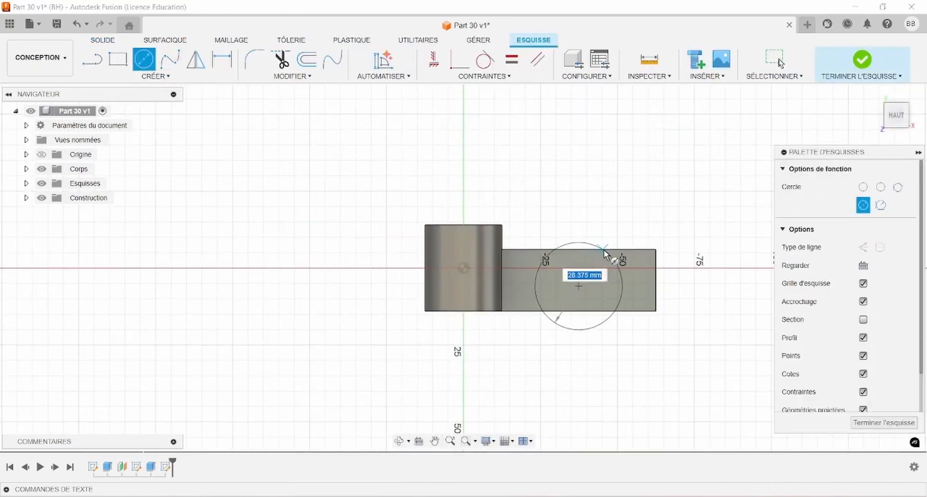
pyautogui.click(596, 263)
# Step: Check the drawing and set the circle's diameter to 20 mm
pyautogui.hotkey('alt', 'Tab')
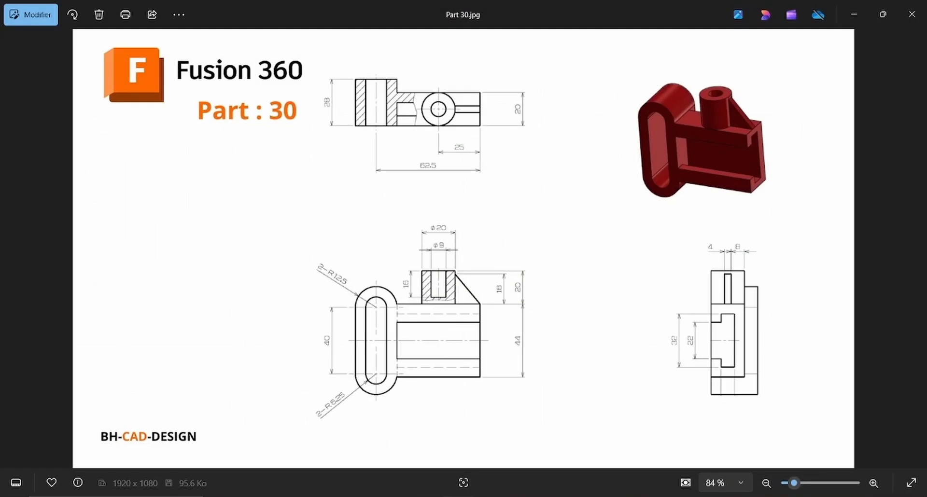
pyautogui.hotkey('alt', 'Tab')
pyautogui.click(598, 265)
pyautogui.click(604, 193)
pyautogui.write('20')
pyautogui.press('Return')
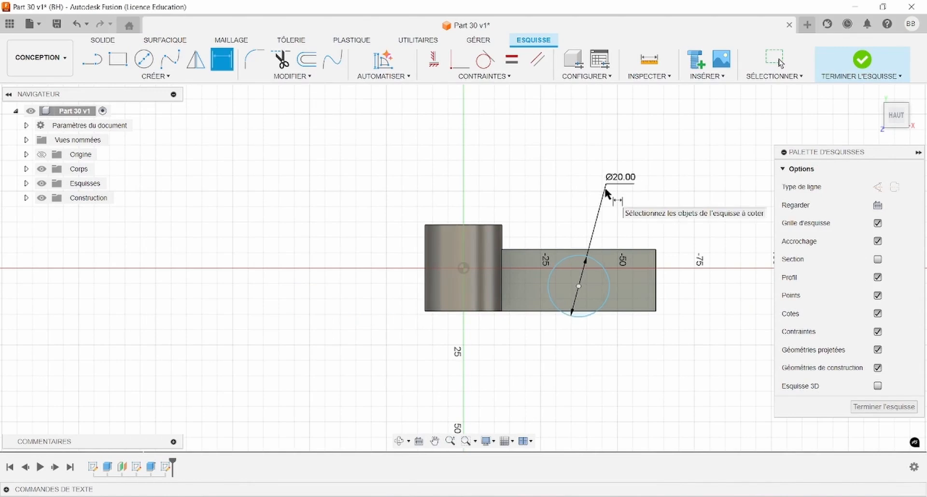
# Step: Dimension the circle's centre at 25 mm from the arm's free end edge
pyautogui.click(578, 286)
pyautogui.click(656, 290)
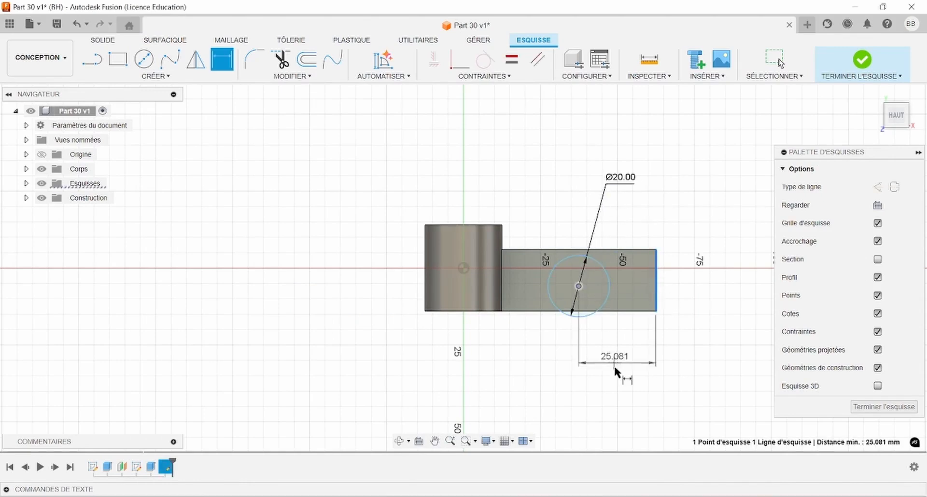
pyautogui.click(616, 369)
pyautogui.write('25')
pyautogui.press('Return')
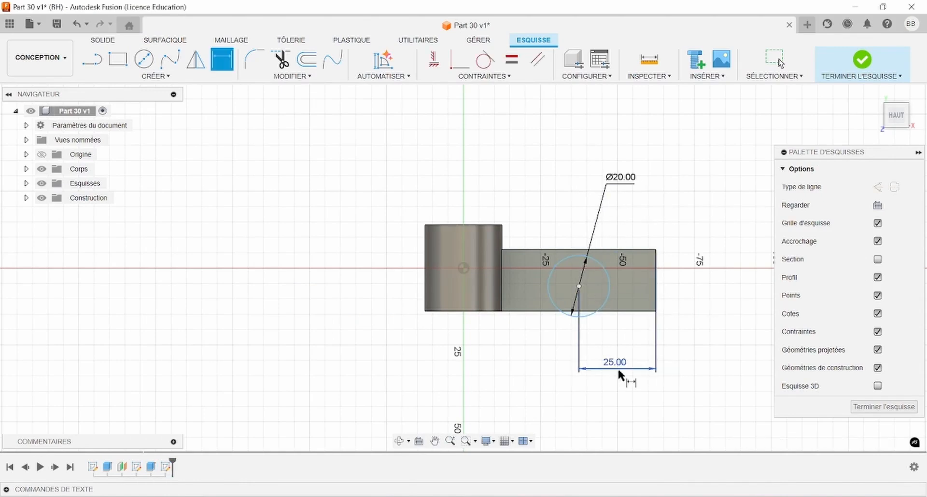
pyautogui.press('Escape')
# Step: Draw a horizontal construction line about 42.5 mm long from the arm's end-edge midpoint and make the circle's centre coincident with it
pyautogui.press('l')
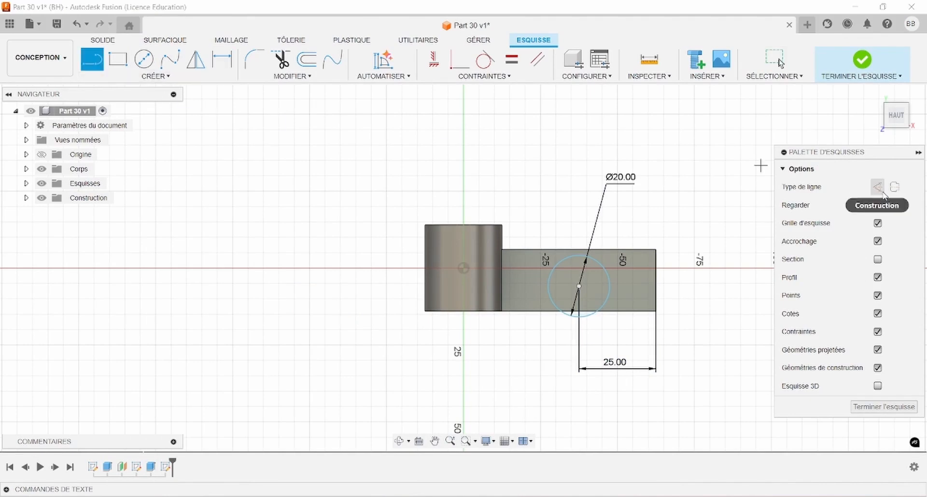
pyautogui.click(656, 284)
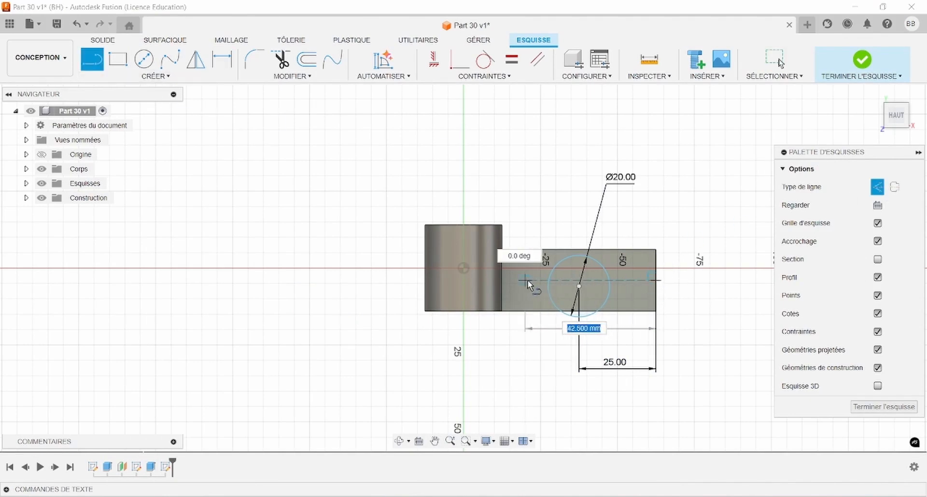
pyautogui.click(526, 280)
pyautogui.press('Escape')
pyautogui.click(579, 287)
pyautogui.keyDown('ctrl'); pyautogui.click(587, 280); pyautogui.keyUp('ctrl')
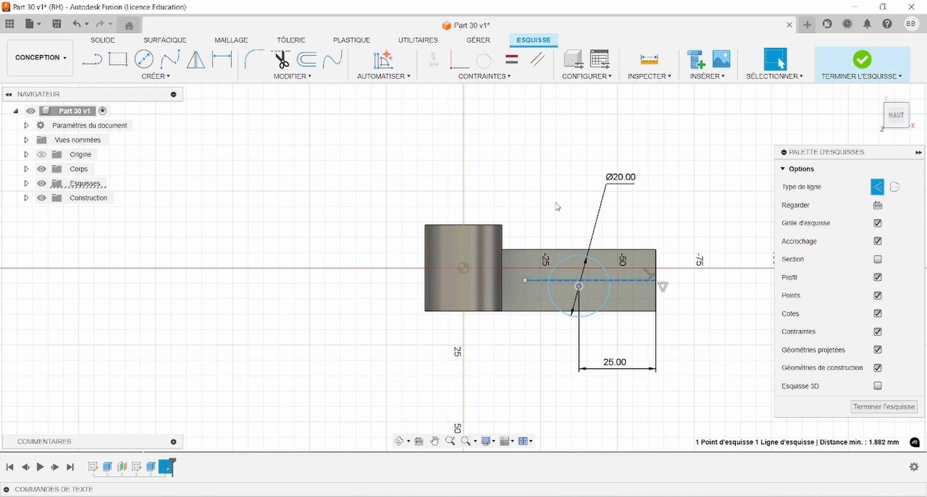
pyautogui.click(460, 61)
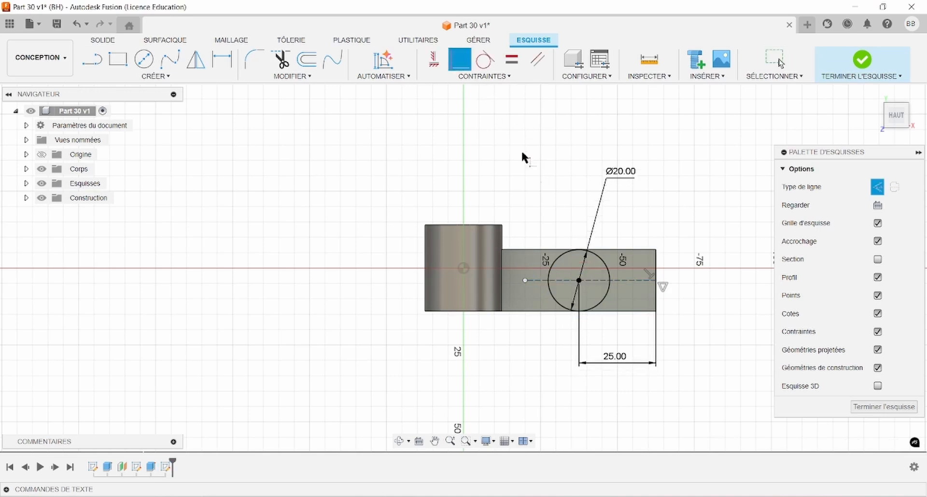
# Step: Extrude the 20 mm circle 20 mm upward from the arm's top face, joining it to the body
pyautogui.click(103, 39)
pyautogui.click(117, 59)
pyautogui.click(578, 290)
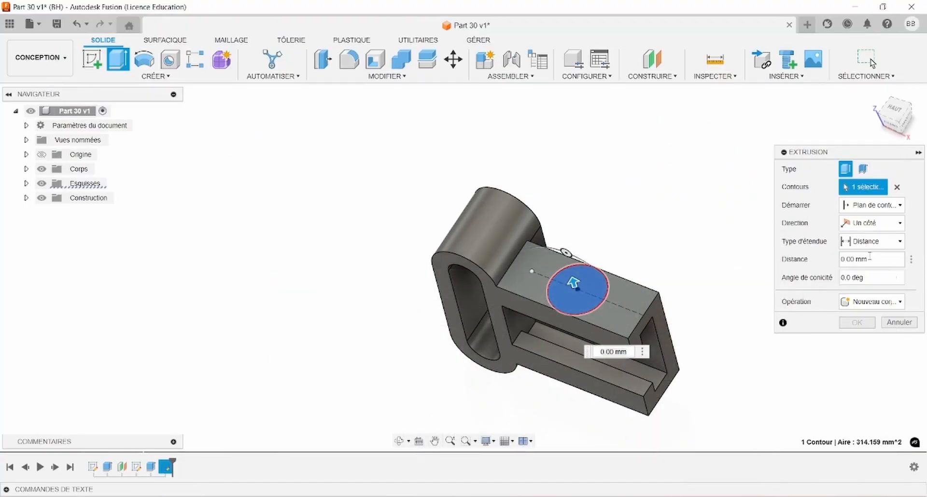
pyautogui.moveTo(872, 259); pyautogui.dragTo(775, 264)
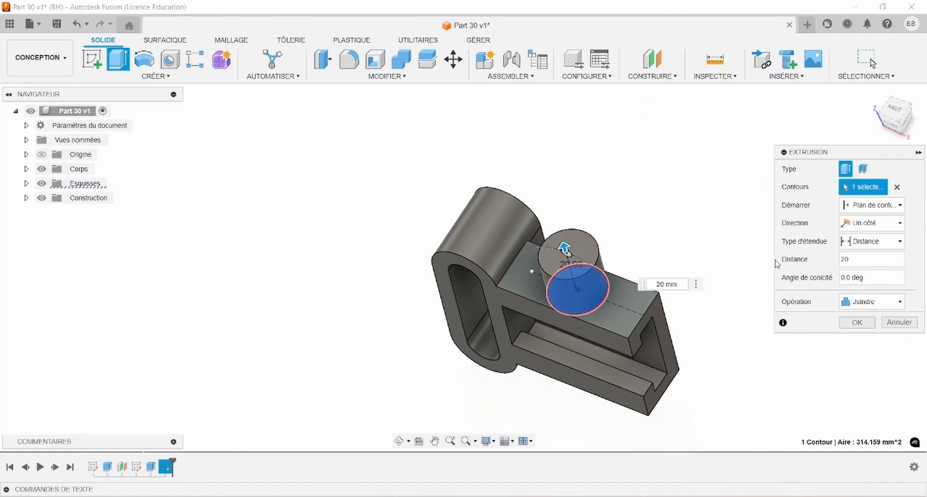
pyautogui.press('Return')
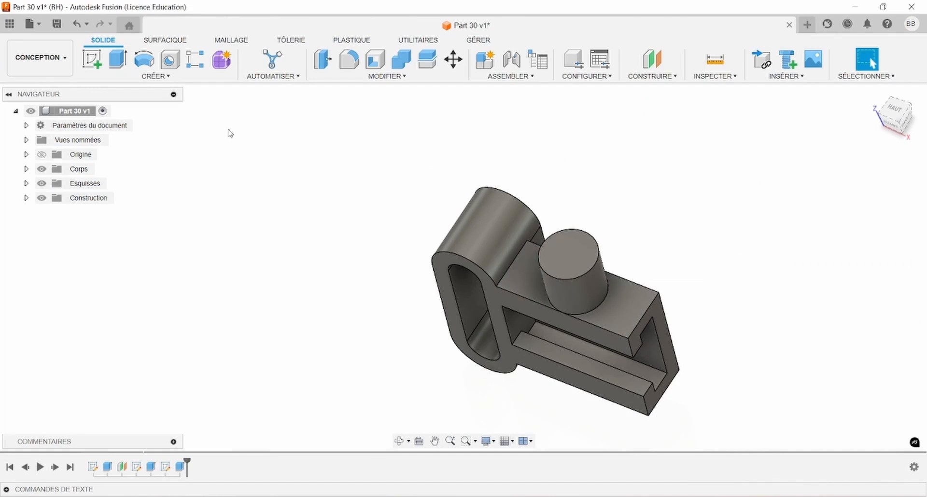
# Step: Sketch a circle concentric with the cylindrical boss on its top face and set its diameter to 9 mm
pyautogui.click(91, 59)
pyautogui.click(583, 253)
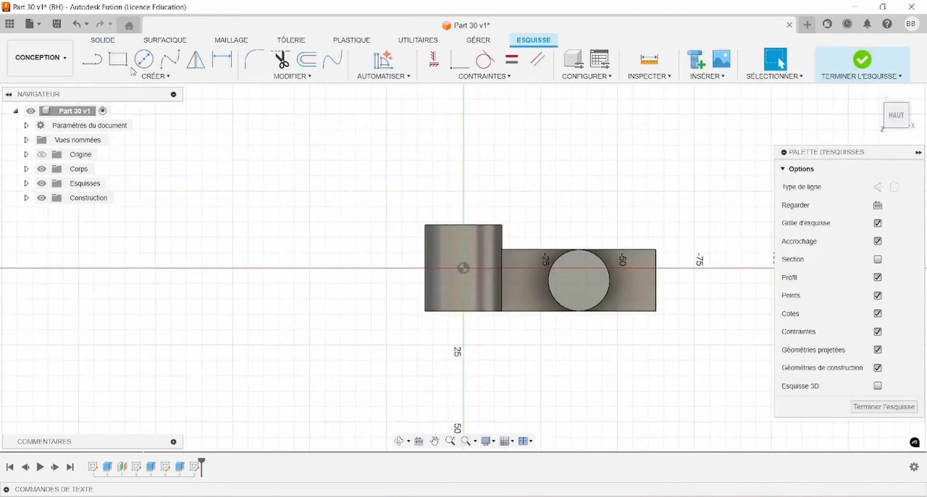
pyautogui.click(143, 60)
pyautogui.click(579, 282)
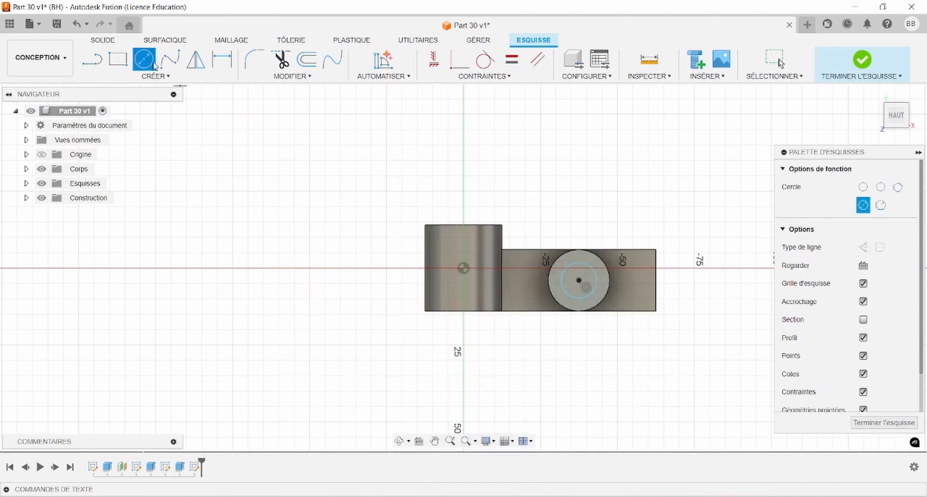
pyautogui.press('d')
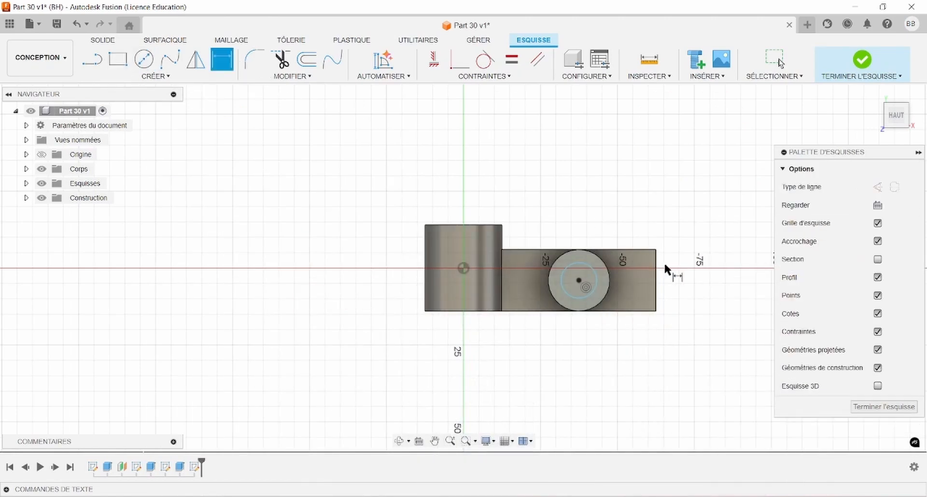
pyautogui.click(597, 269)
pyautogui.click(616, 192)
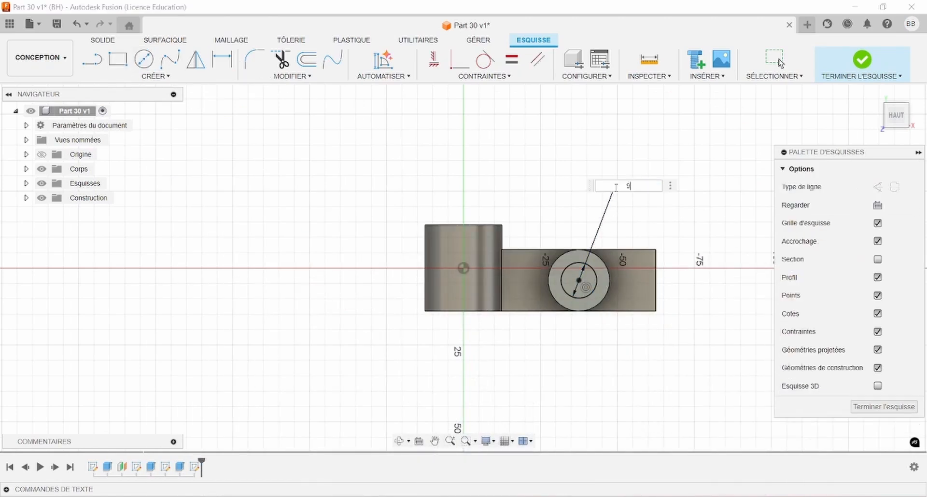
pyautogui.press('Return')
# Step: Extrude the 9 mm circle by -16 mm as a cut to make a blind hole in the boss
pyautogui.click(102, 39)
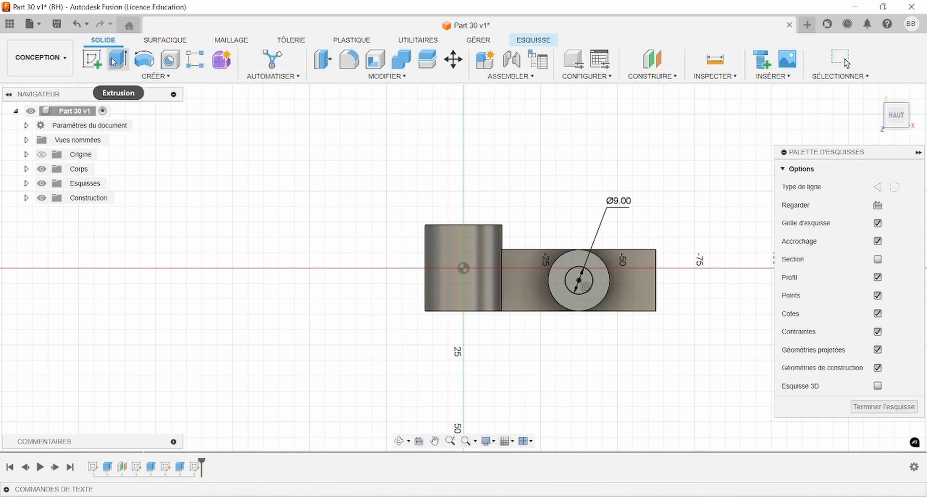
pyautogui.click(116, 60)
pyautogui.click(567, 251)
pyautogui.click(871, 302)
pyautogui.click(852, 329)
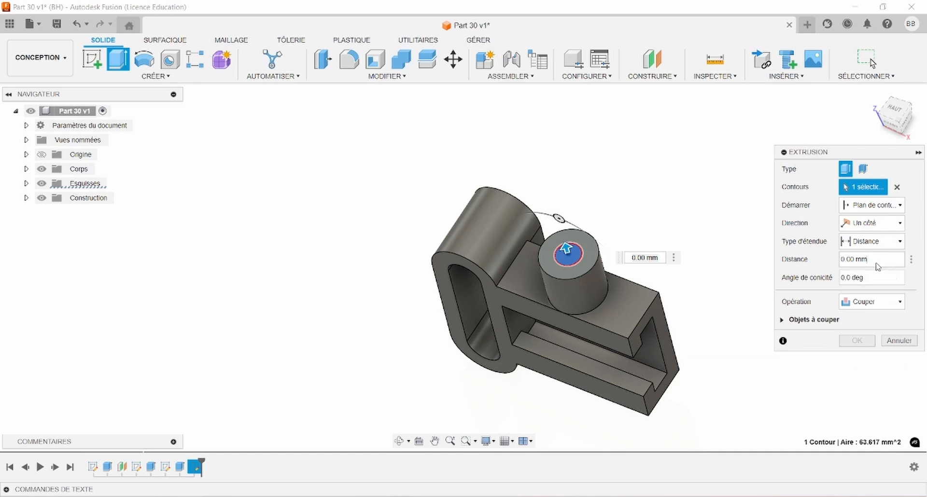
pyautogui.moveTo(879, 264); pyautogui.dragTo(800, 261)
pyautogui.write('-1')
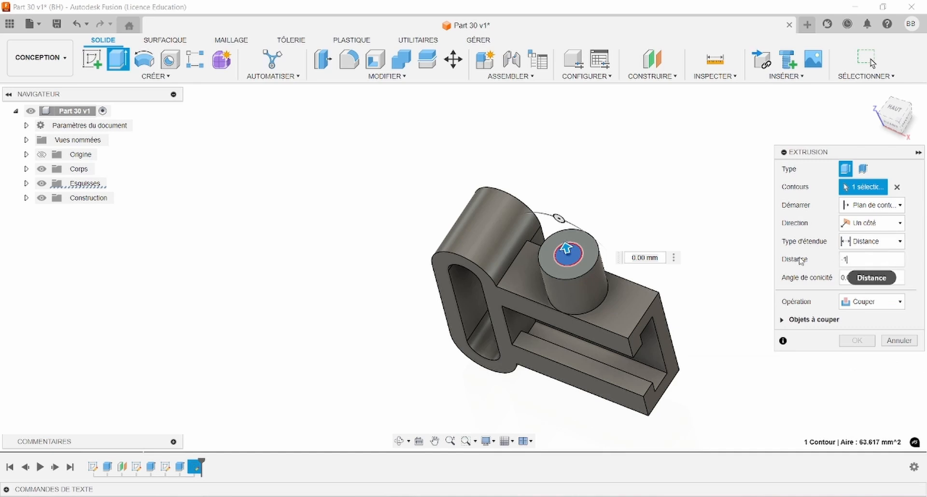
pyautogui.write('6')
pyautogui.click(858, 341)
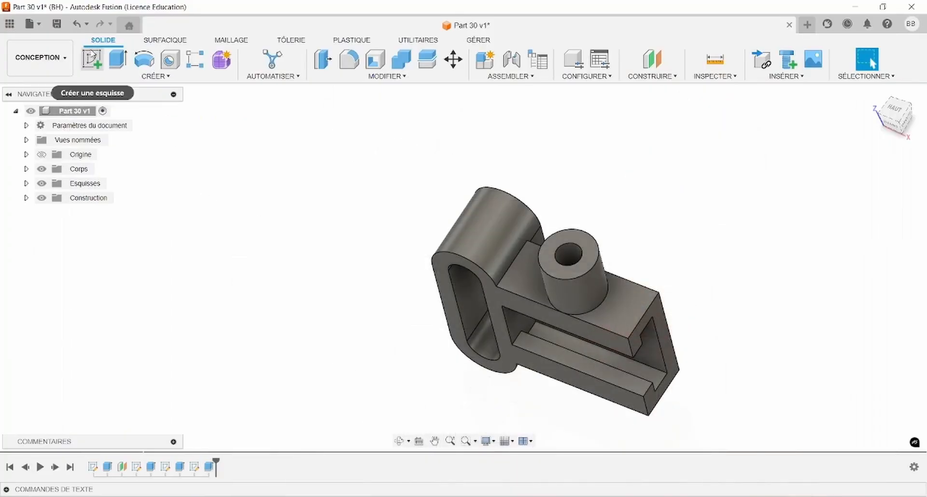
# Step: Create a midplane between the arm's two opposite side faces
pyautogui.keyDown('shift'); pyautogui.moveTo(667, 290); pyautogui.dragTo(556, 269, button='middle'); pyautogui.keyUp('shift')
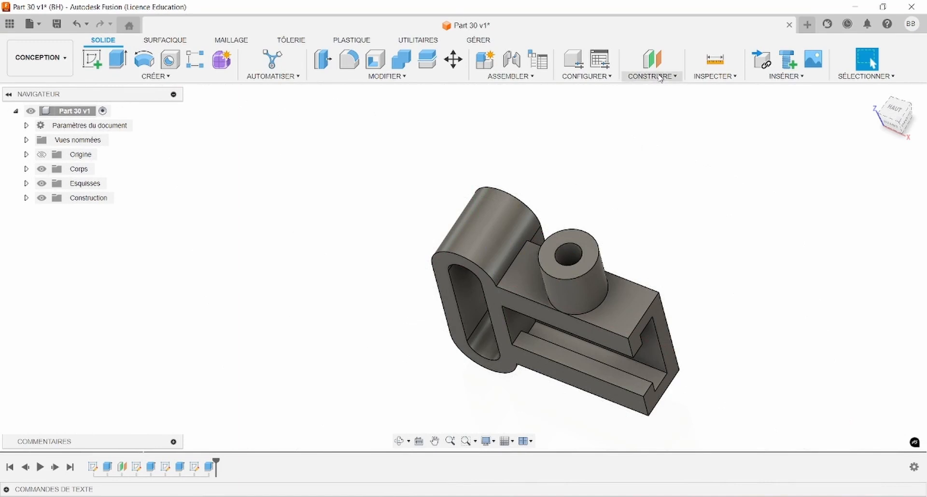
pyautogui.click(661, 77)
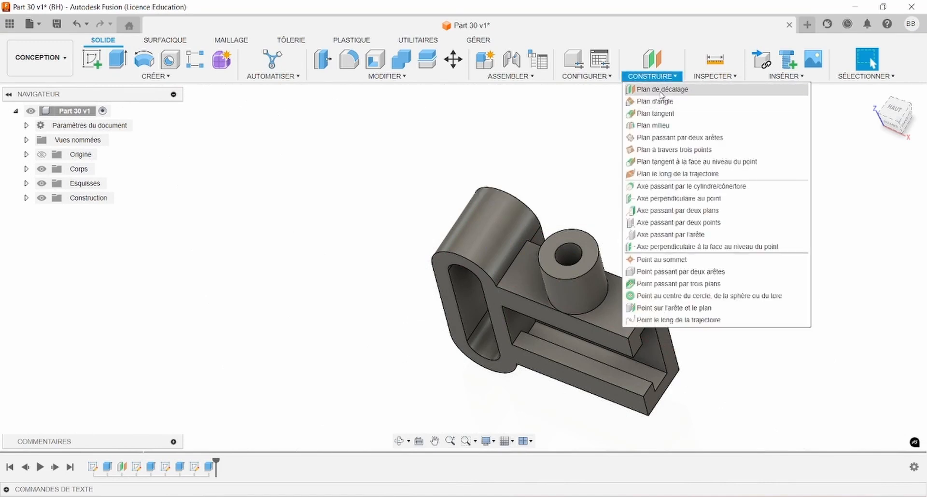
pyautogui.click(653, 126)
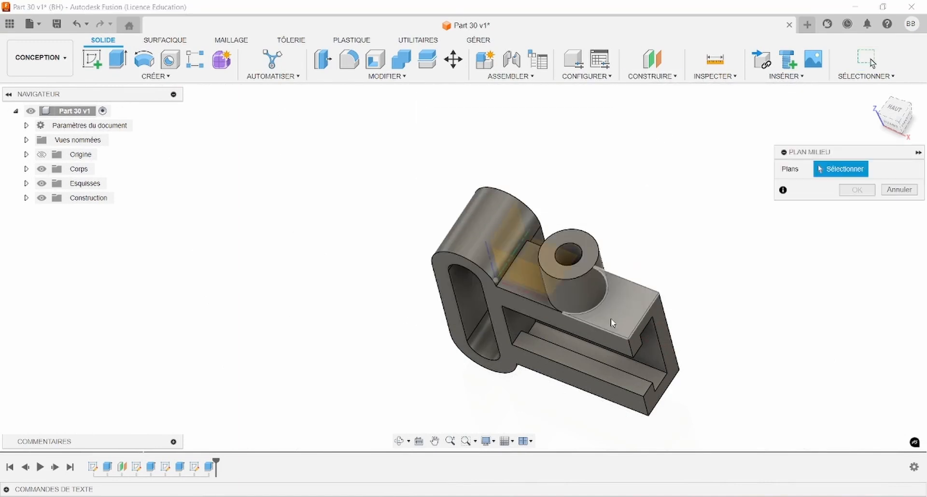
pyautogui.click(654, 309)
pyautogui.keyDown('shift'); pyautogui.moveTo(655, 310); pyautogui.dragTo(638, 293, button='middle'); pyautogui.keyUp('shift')
pyautogui.click(558, 321)
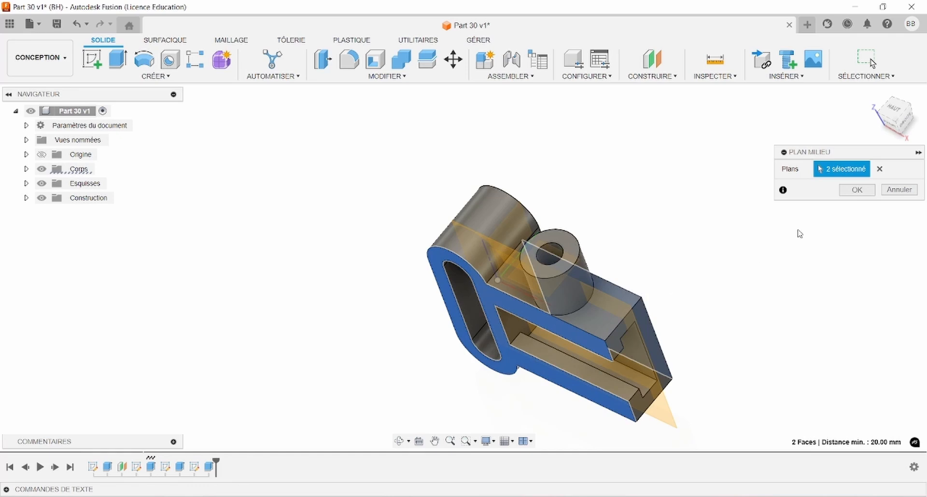
pyautogui.click(857, 190)
# Step: Start a sketch on the new midplane and include the intersection of the boss's cylindrical face in it
pyautogui.keyDown('shift'); pyautogui.moveTo(708, 207); pyautogui.dragTo(781, 188, button='middle'); pyautogui.keyUp('shift')
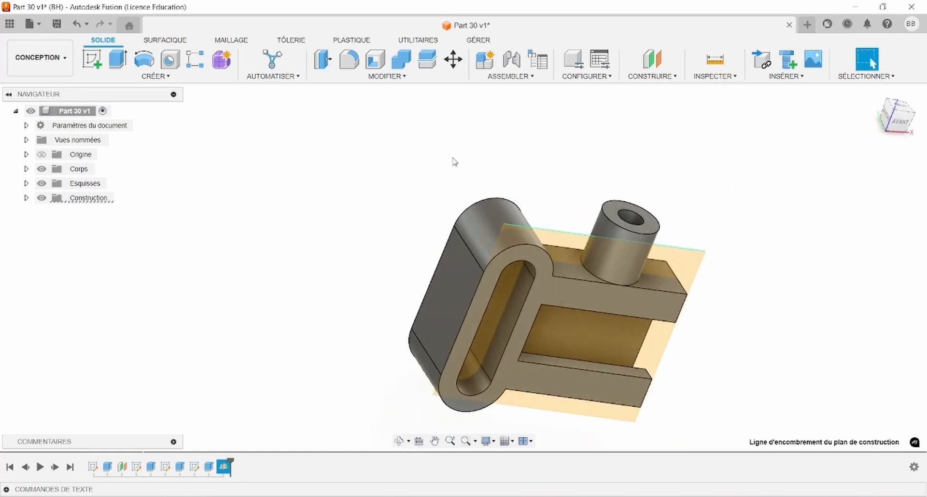
pyautogui.click(92, 59)
pyautogui.click(692, 248)
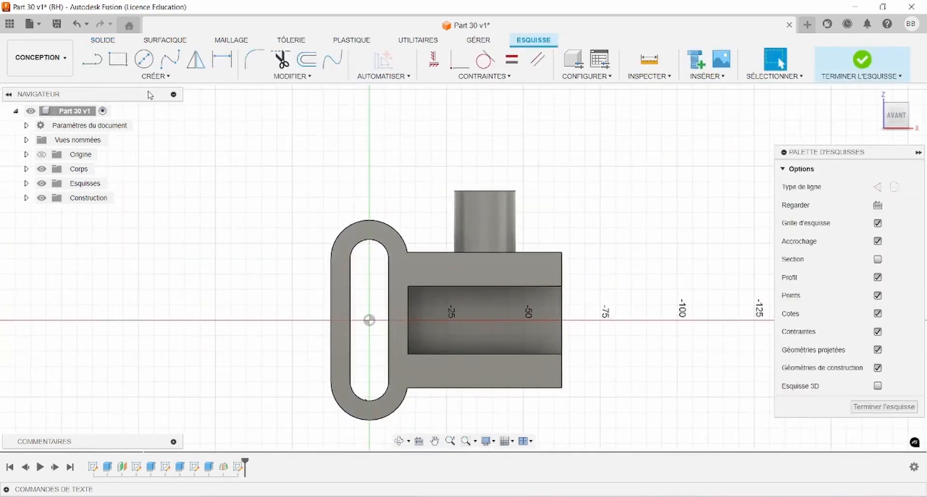
pyautogui.click(156, 75)
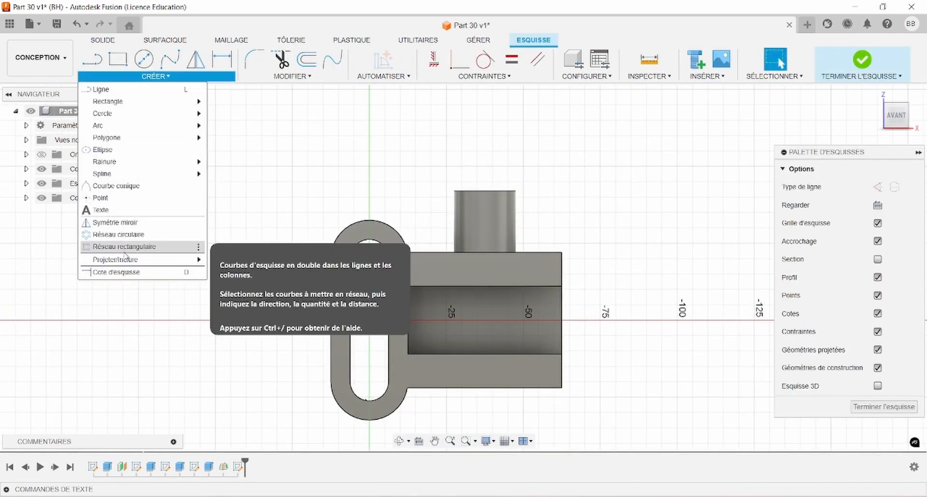
pyautogui.moveTo(123, 259)
pyautogui.click(228, 270)
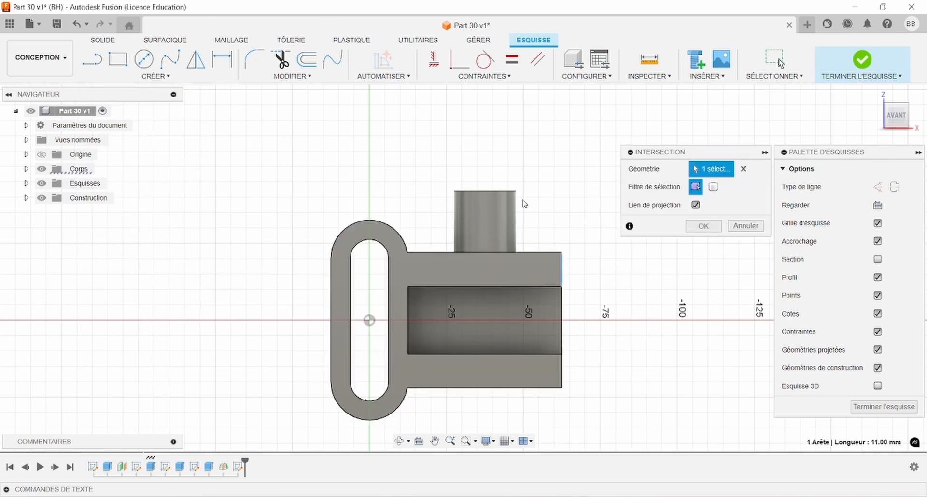
pyautogui.click(509, 214)
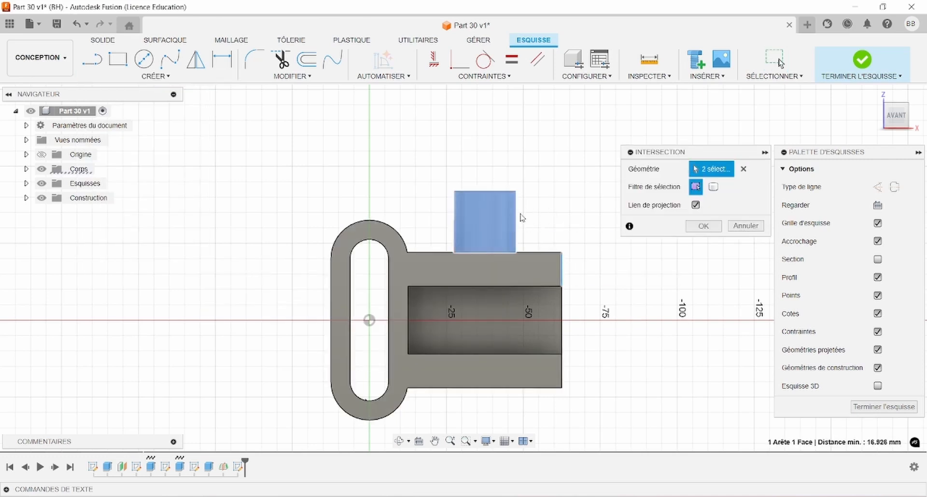
pyautogui.click(691, 230)
# Step: Draw a sloping line from the boss's outer side edge down towards the arm's free end
pyautogui.press('l')
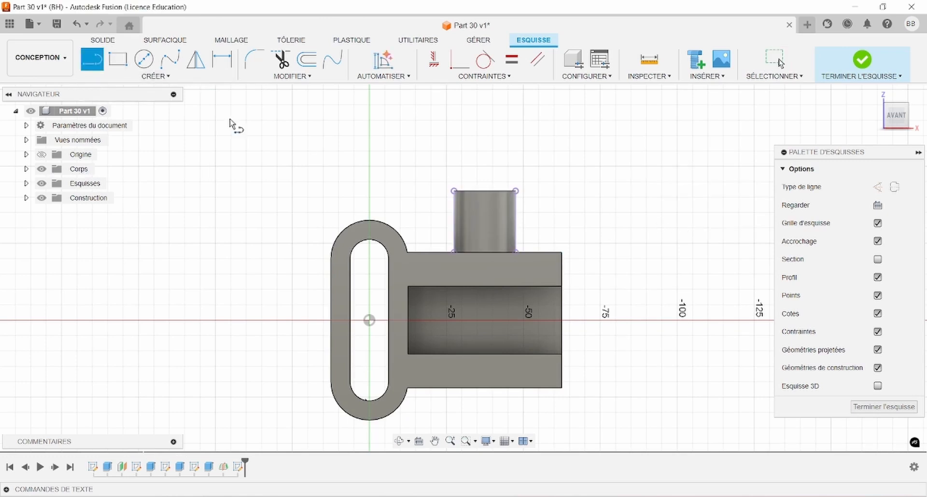
pyautogui.click(515, 204)
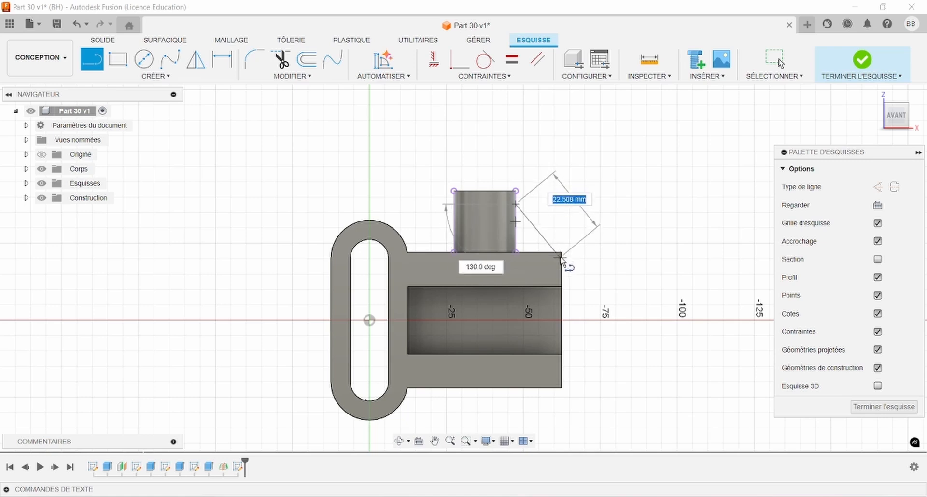
pyautogui.click(554, 243)
pyautogui.press('Escape')
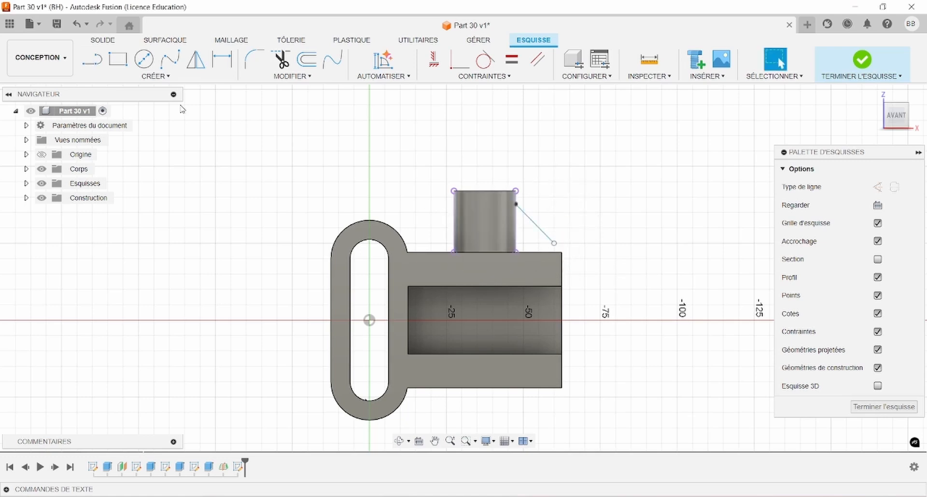
# Step: Try to include the intersection of the arm's free end in the sketch
pyautogui.click(154, 76)
pyautogui.moveTo(118, 264)
pyautogui.click(227, 269)
pyautogui.click(561, 270)
pyautogui.click(703, 226)
# Step: Project the body's front face outline into the sketch and attach the sloping line's free end to the arm's upper end corner
pyautogui.click(154, 76)
pyautogui.moveTo(118, 260)
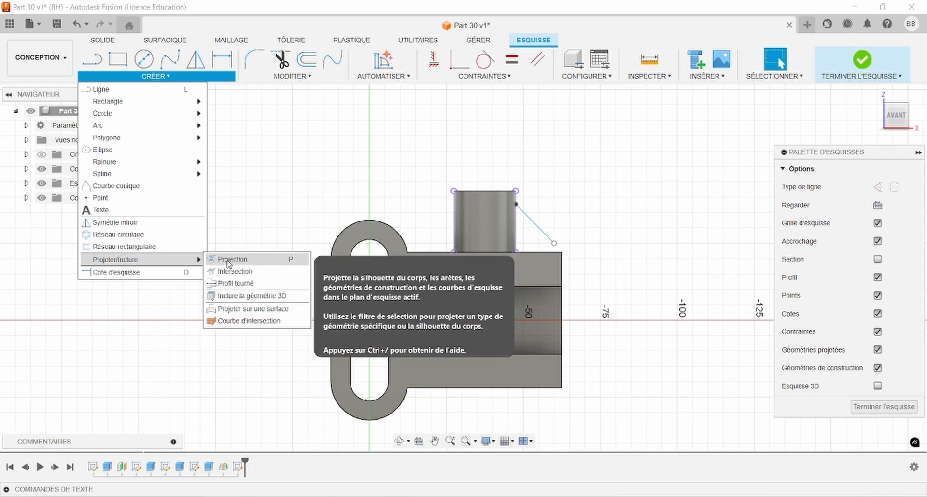
pyautogui.click(229, 261)
pyautogui.click(555, 270)
pyautogui.click(698, 228)
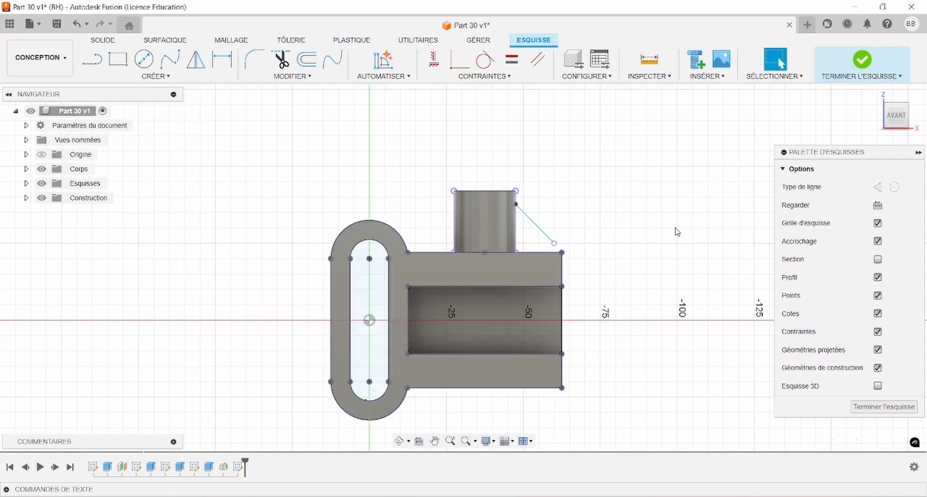
pyautogui.scroll(2, 602, 226)
pyautogui.moveTo(547, 249); pyautogui.dragTo(551, 259)
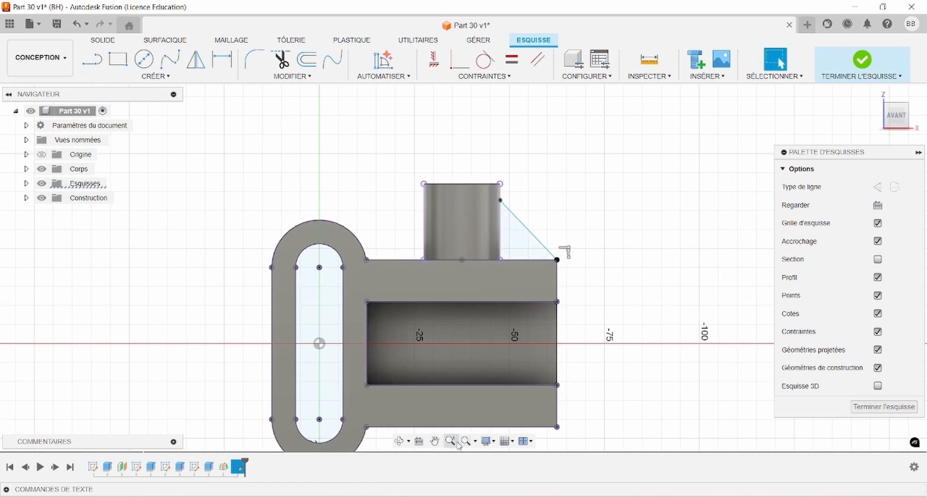
# Step: Check the drawing and dimension the sloping line's upper end at 18 mm above the arm's top edge
pyautogui.hotkey('alt', 'Tab')
pyautogui.hotkey('alt', 'Tab')
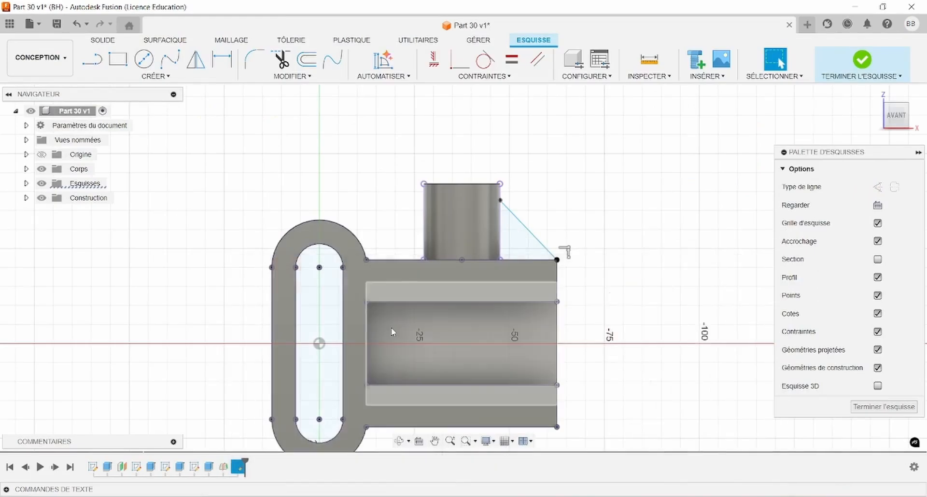
pyautogui.click(497, 198)
pyautogui.click(521, 259)
pyautogui.click(640, 241)
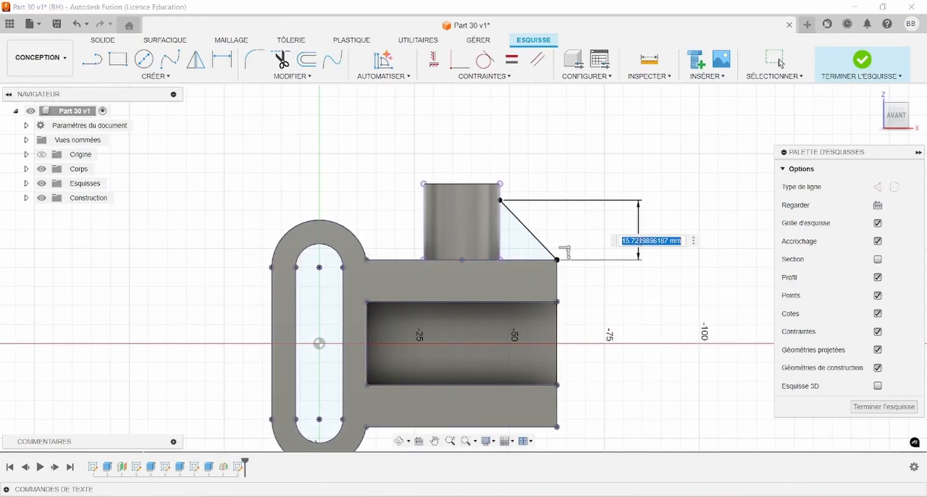
pyautogui.write('18')
pyautogui.press('Return')
pyautogui.scroll(3, 616, 240)
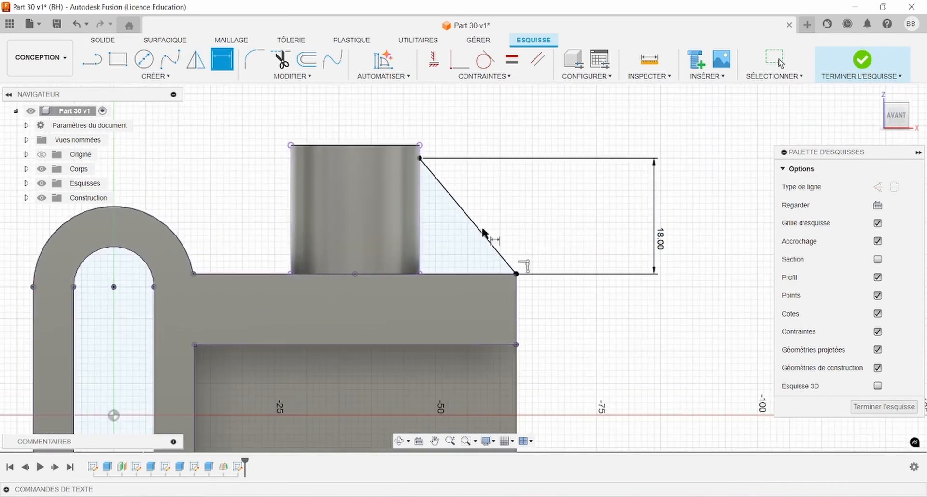
pyautogui.click(131, 76)
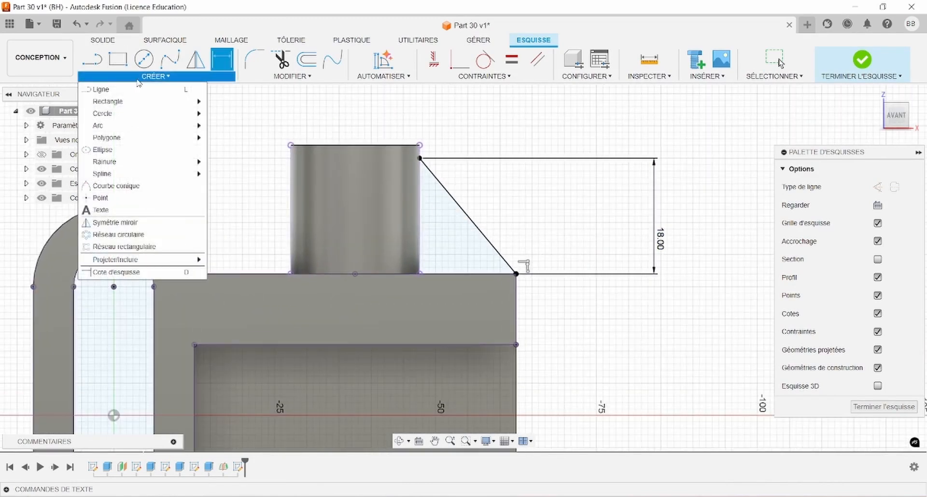
pyautogui.scroll(-3, 342, 162)
pyautogui.click(108, 46)
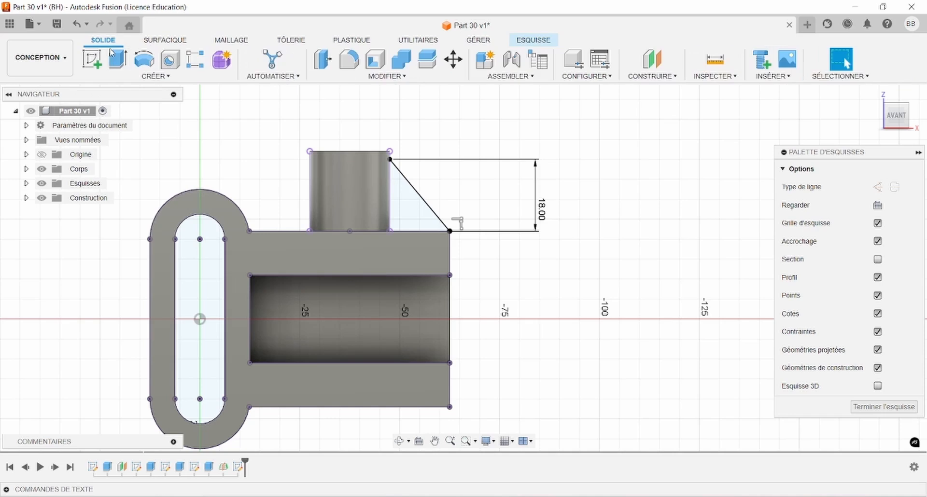
# Step: Create a 4 mm thick rib from the sloping sketch line, with its direction flipped towards the boss and arm
pyautogui.click(132, 76)
pyautogui.click(123, 187)
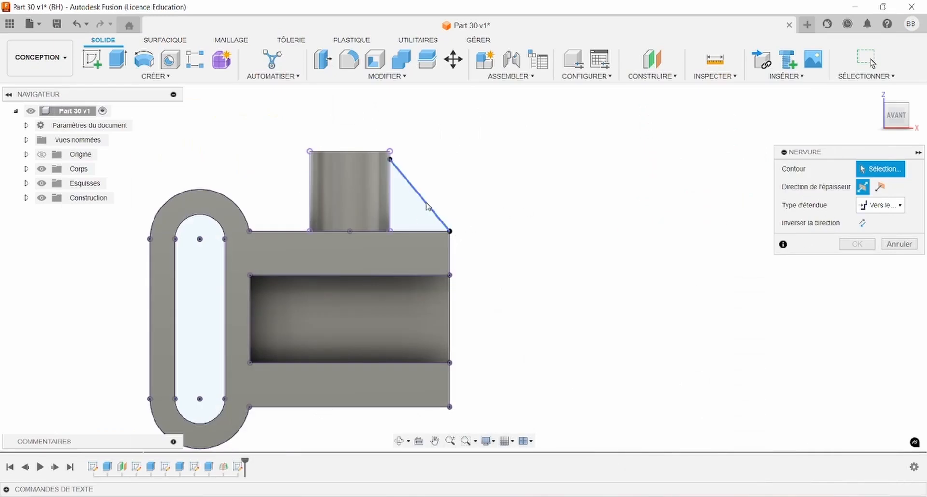
pyautogui.click(428, 207)
pyautogui.write('4')
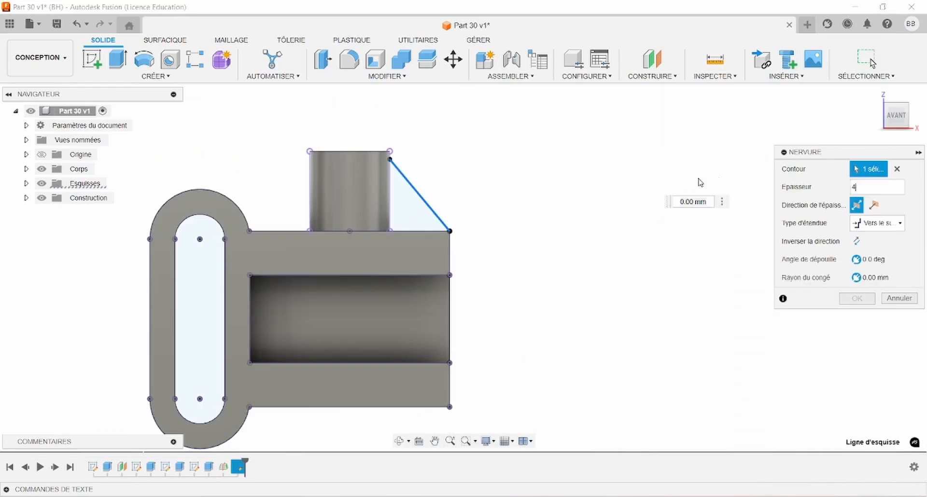
pyautogui.click(856, 241)
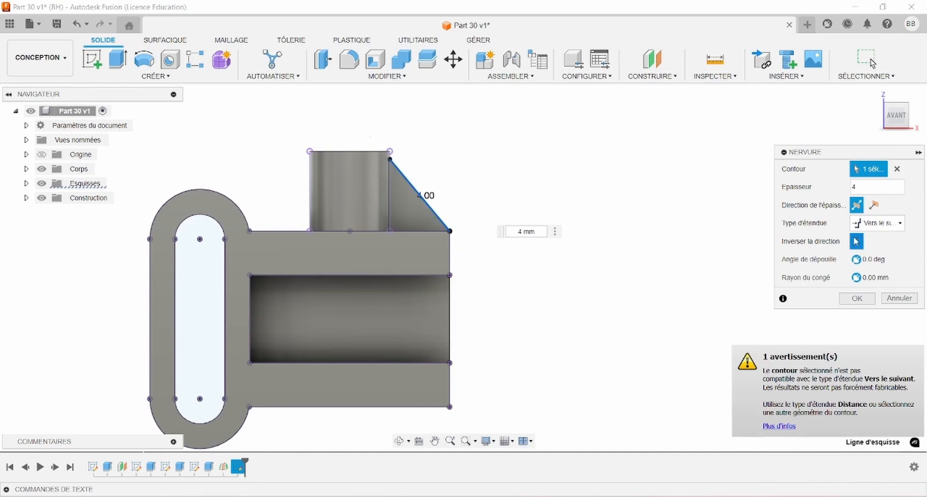
pyautogui.keyDown('shift'); pyautogui.moveTo(735, 234); pyautogui.dragTo(717, 257, button='middle'); pyautogui.keyUp('shift')
pyautogui.press('Return')
pyautogui.keyDown('shift'); pyautogui.moveTo(558, 237); pyautogui.dragTo(573, 251, button='middle'); pyautogui.keyUp('shift')
pyautogui.scroll(-2, 501, 266)
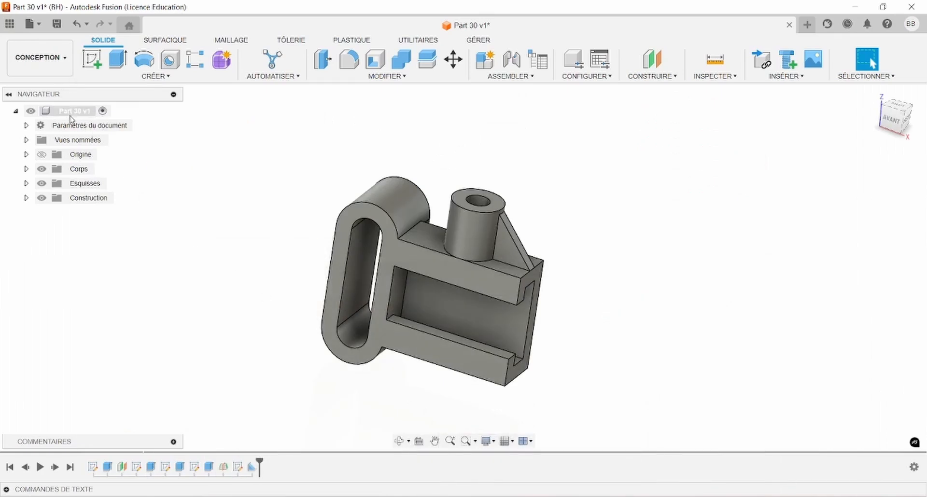
# Step: Edit the whole part's Acier - Satiné appearance and change its colour to red, about RGB 226, 20, 20
pyautogui.click(72, 111)
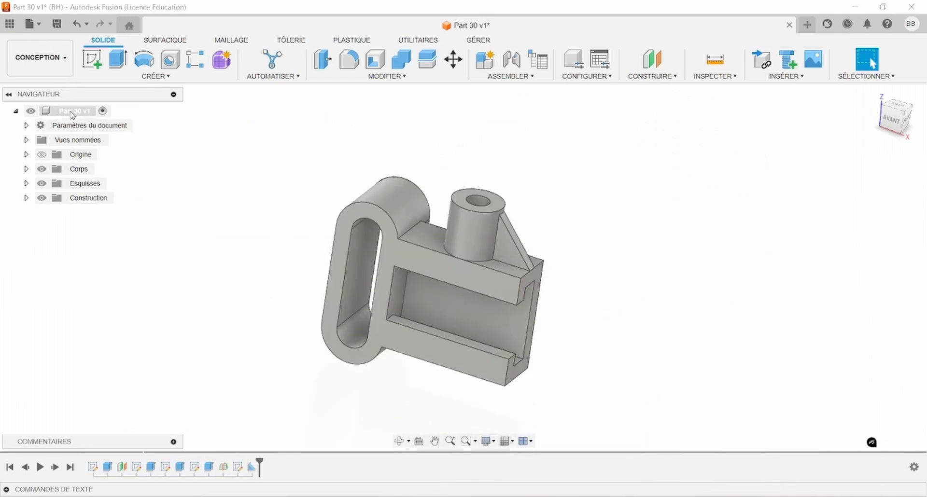
pyautogui.rightClick(72, 112)
pyautogui.click(114, 210)
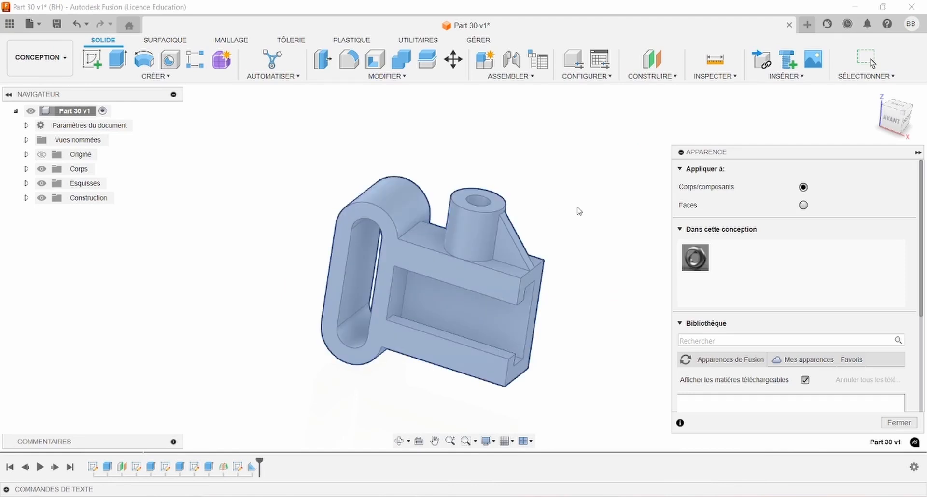
pyautogui.rightClick(694, 255)
pyautogui.click(714, 263)
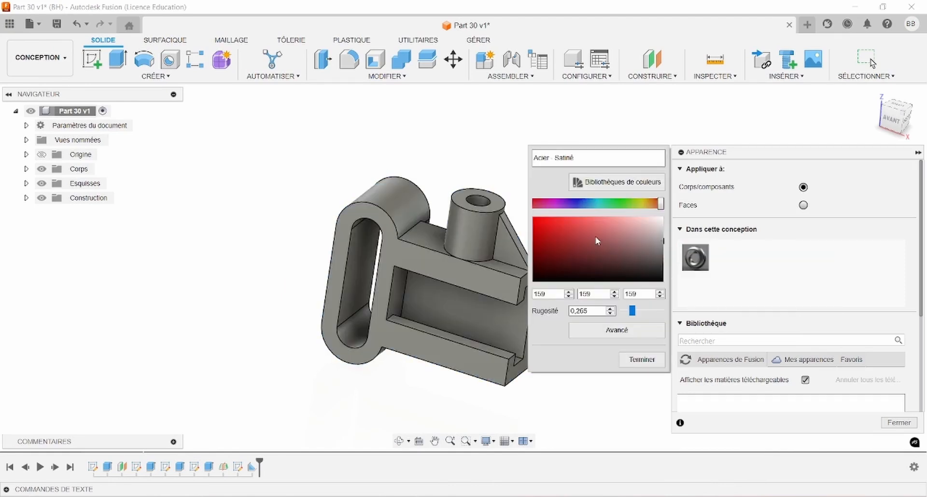
pyautogui.moveTo(659, 204); pyautogui.dragTo(549, 225)
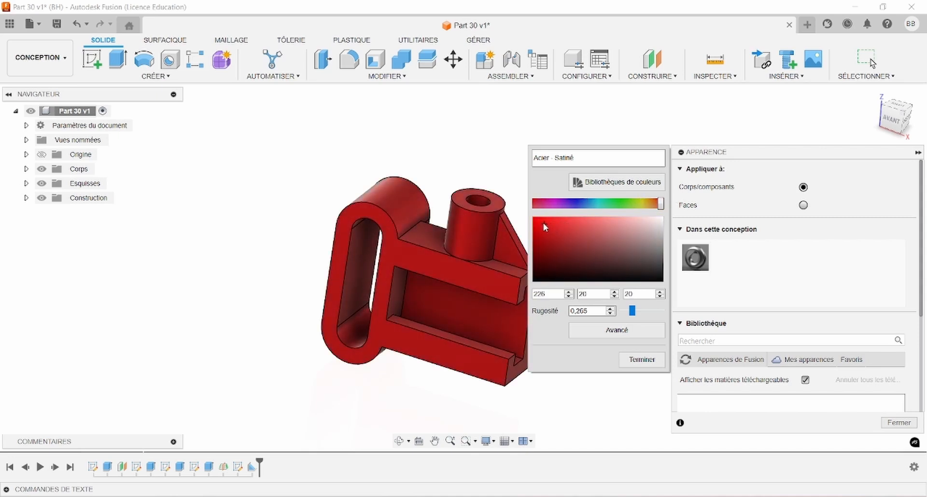
pyautogui.click(643, 358)
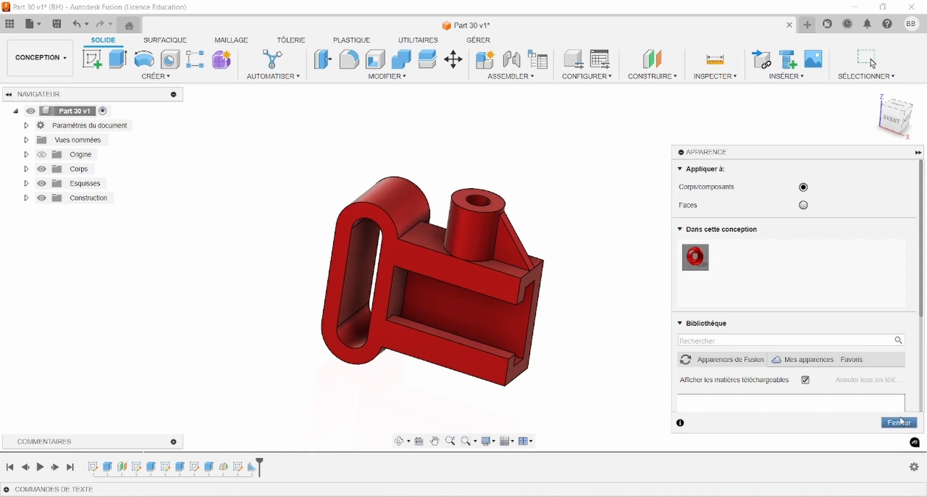
pyautogui.click(899, 422)
# Step: View the finished part from its right side and save the design
pyautogui.keyDown('shift'); pyautogui.moveTo(708, 344); pyautogui.dragTo(309, 292, button='middle'); pyautogui.keyUp('shift')
pyautogui.hotkey('ctrl', 's')
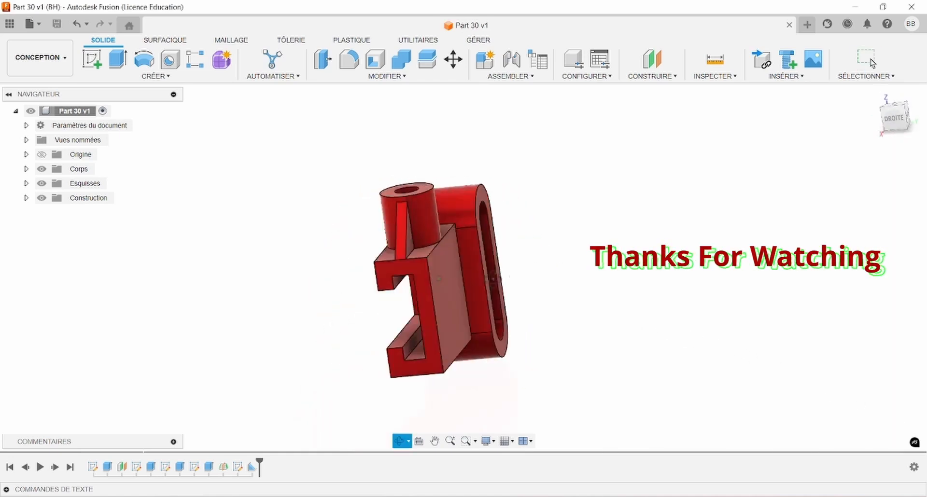